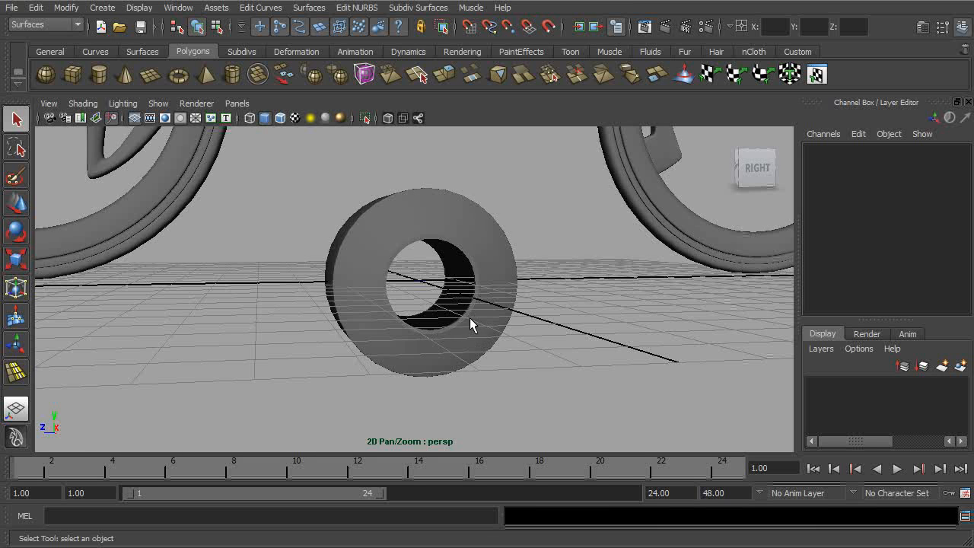
Create a polygon pipe at the origin, inside the hole of the thick wheel.
{"action": "left_click_drag", "start_coordinate": [469, 318], "coordinate": [420, 326], "text": "alt"}
{"action": "right_click_drag", "start_coordinate": [465, 336], "coordinate": [551, 329], "text": "alt"}
{"action": "left_click_drag", "start_coordinate": [422, 340], "coordinate": [512, 259], "text": "alt"}
{"action": "left_click_drag", "start_coordinate": [459, 288], "coordinate": [567, 304], "text": "alt"}
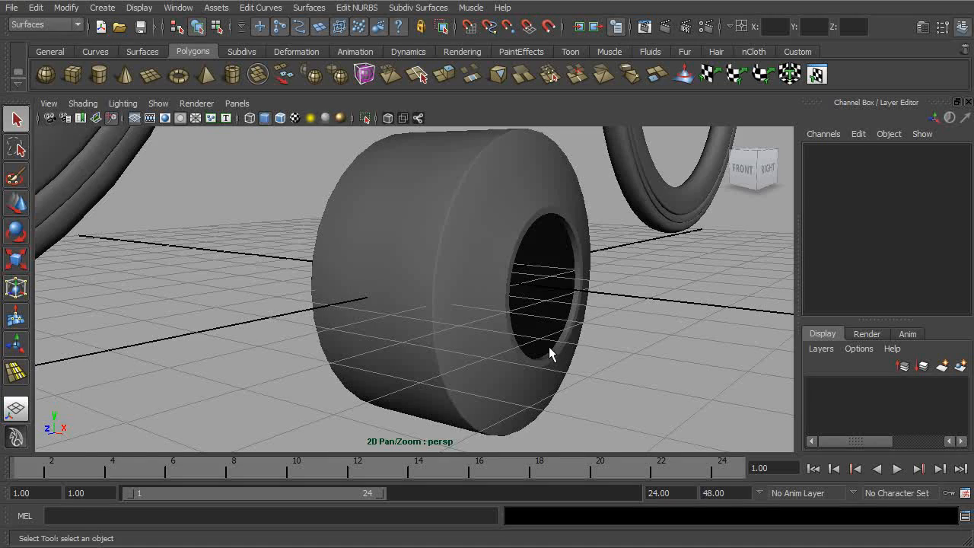
{"action": "left_click_drag", "start_coordinate": [479, 348], "coordinate": [447, 320], "text": "alt"}
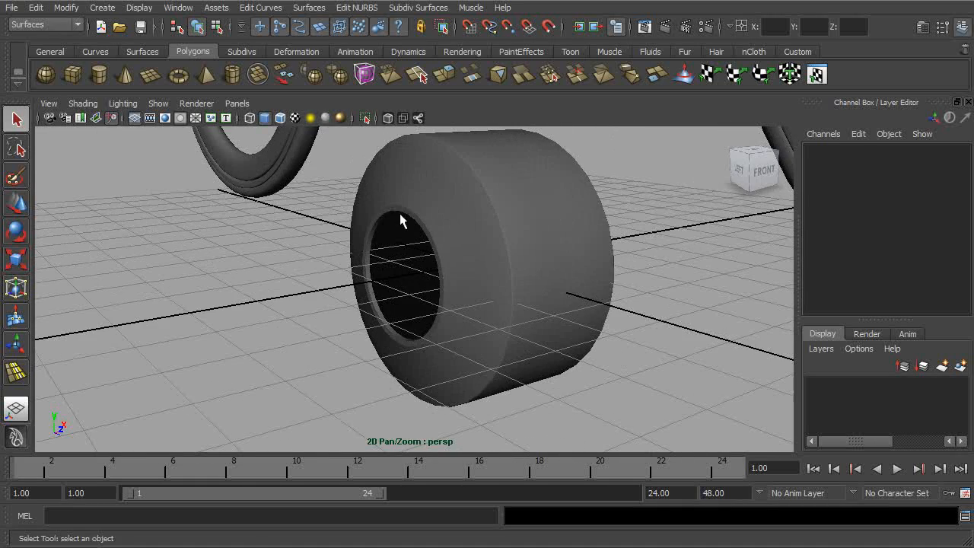
{"action": "left_click_drag", "start_coordinate": [413, 233], "coordinate": [362, 248], "text": "alt"}
{"action": "left_click", "coordinate": [101, 9]}
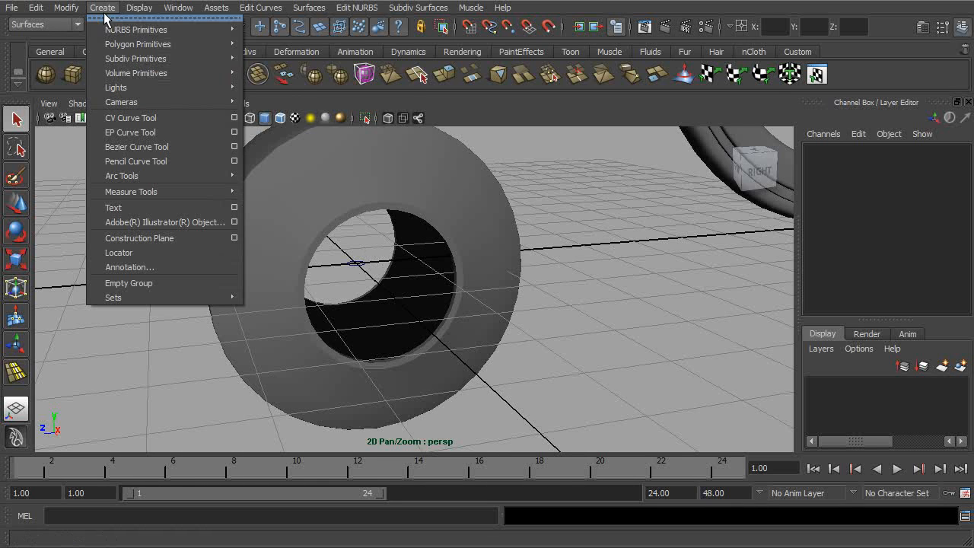
{"action": "mouse_move", "coordinate": [114, 42]}
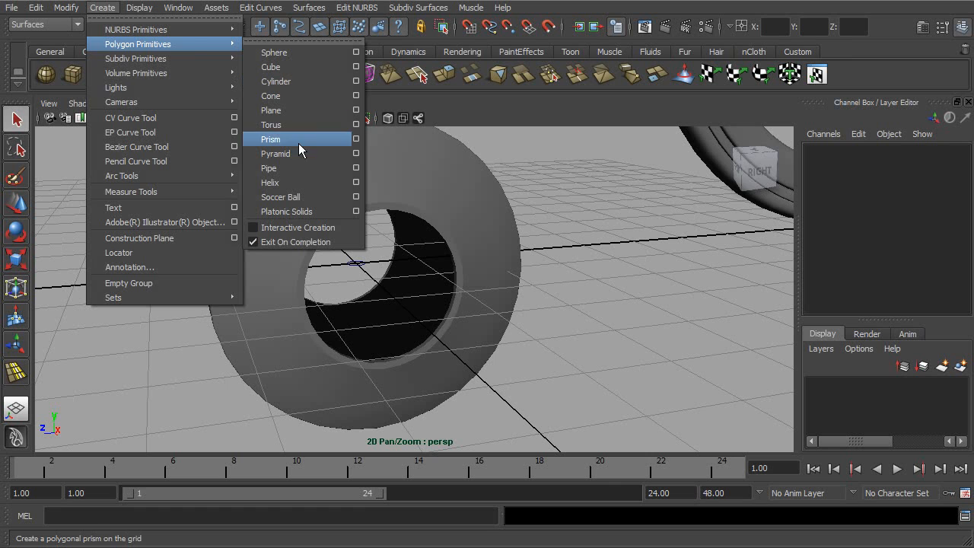
{"action": "left_click", "coordinate": [300, 167]}
Rotate the new pipe to 90 degrees on Z so it lines up with the wheel's hole.
{"action": "scroll", "coordinate": [453, 235], "scroll_direction": "down", "scroll_amount": 3}
{"action": "key", "text": "e"}
{"action": "left_click_drag", "start_coordinate": [380, 230], "coordinate": [844, 288]}
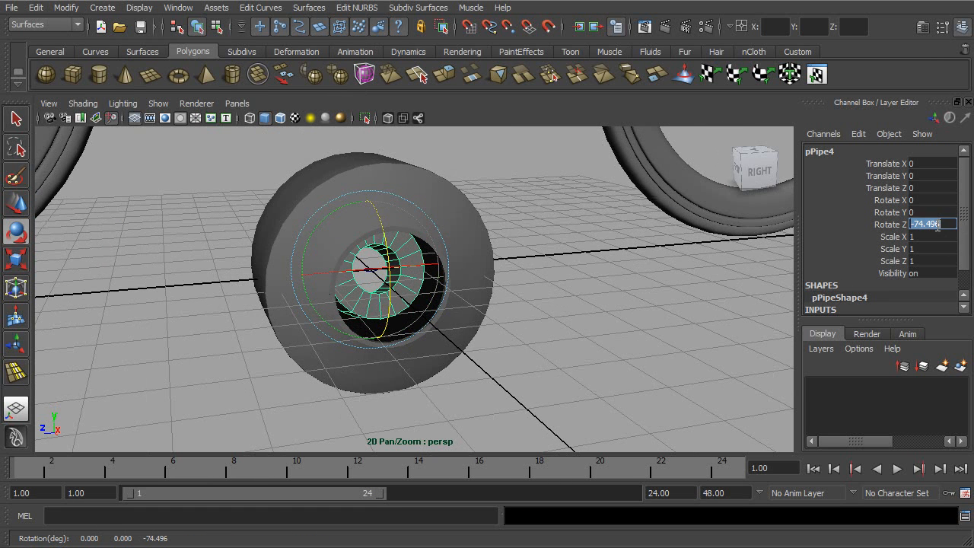
{"action": "key", "text": "Return"}
{"action": "left_click_drag", "start_coordinate": [548, 326], "coordinate": [617, 333], "text": "alt"}
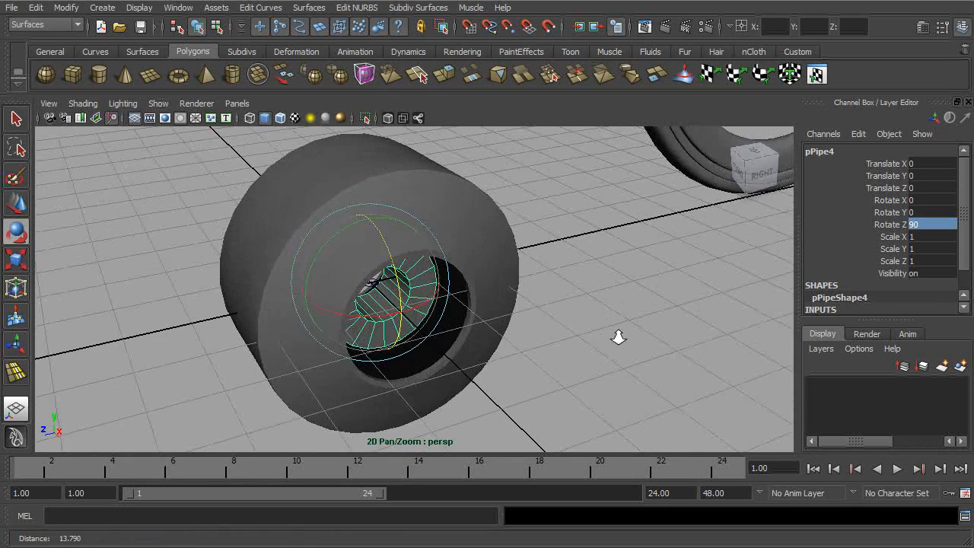
Scale the pipe to fit the wheel's hole, about 1.083 on X and Z and 3.5 on Y.
{"action": "key", "text": "r"}
{"action": "left_click_drag", "start_coordinate": [347, 255], "coordinate": [368, 217]}
{"action": "right_click_drag", "start_coordinate": [368, 217], "coordinate": [392, 257], "text": "alt"}
{"action": "left_click_drag", "start_coordinate": [391, 256], "coordinate": [364, 269], "text": "alt"}
{"action": "left_click_drag", "start_coordinate": [961, 245], "coordinate": [938, 276]}
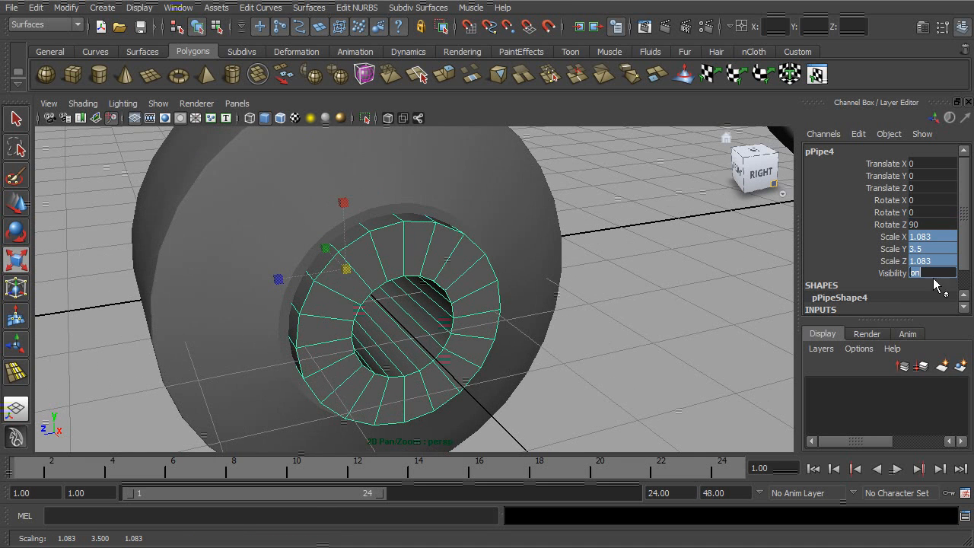
Set the thickness of the pipe's wall to 0.2 in its construction inputs.
{"action": "scroll", "coordinate": [968, 283], "scroll_direction": "down", "scroll_amount": 1}
{"action": "left_click", "coordinate": [832, 297]}
{"action": "scroll", "coordinate": [967, 271], "scroll_direction": "down", "scroll_amount": 4}
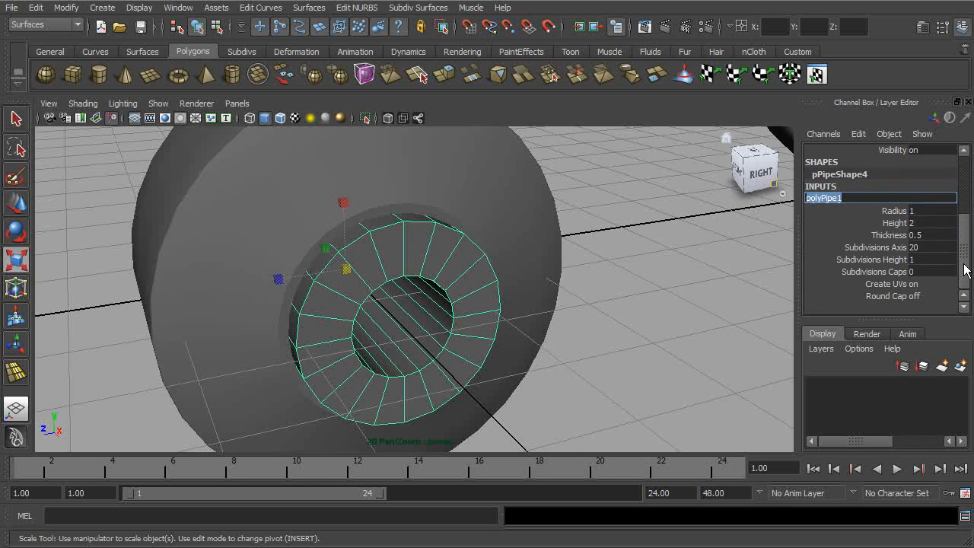
{"action": "left_click", "coordinate": [906, 237]}
{"action": "middle_click_drag", "start_coordinate": [658, 285], "coordinate": [650, 267], "text": "alt"}
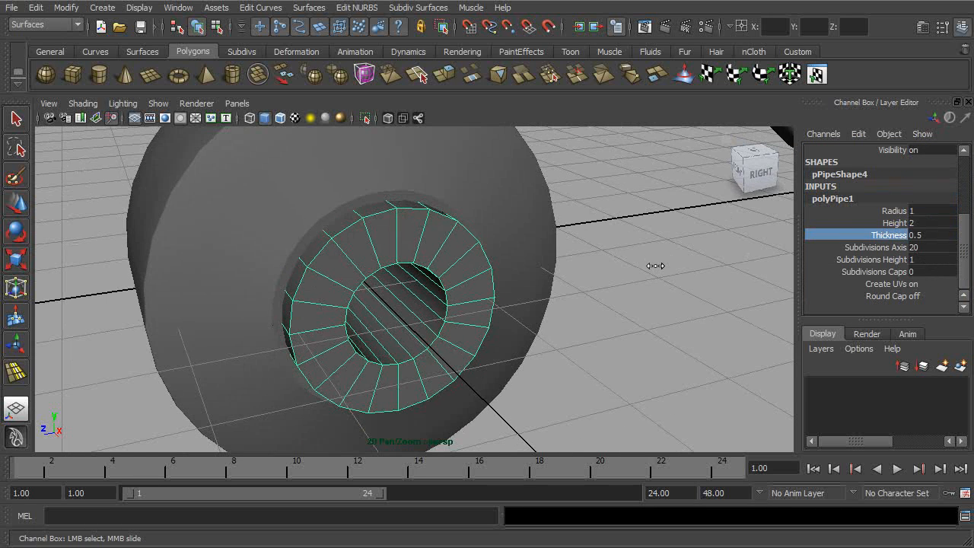
{"action": "left_click_drag", "start_coordinate": [653, 270], "coordinate": [623, 261], "text": "alt"}
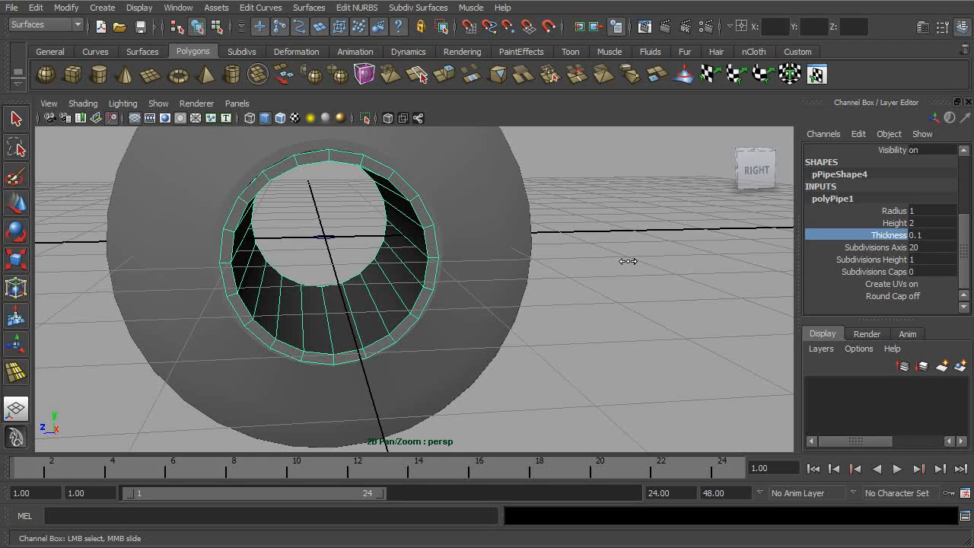
{"action": "middle_click_drag", "start_coordinate": [628, 261], "coordinate": [629, 261]}
Examine from several angles how the thinner pipe fits inside the wheel's hole.
{"action": "left_click_drag", "start_coordinate": [630, 263], "coordinate": [654, 274], "text": "alt"}
{"action": "key", "text": "r"}
{"action": "left_click_drag", "start_coordinate": [348, 251], "coordinate": [468, 282], "text": "alt"}
{"action": "right_click_drag", "start_coordinate": [470, 282], "coordinate": [504, 283], "text": "alt"}
{"action": "left_click_drag", "start_coordinate": [504, 283], "coordinate": [527, 282], "text": "alt"}
{"action": "middle_click_drag", "start_coordinate": [530, 283], "coordinate": [445, 283], "text": "alt"}
{"action": "left_click_drag", "start_coordinate": [445, 284], "coordinate": [441, 285], "text": "alt"}
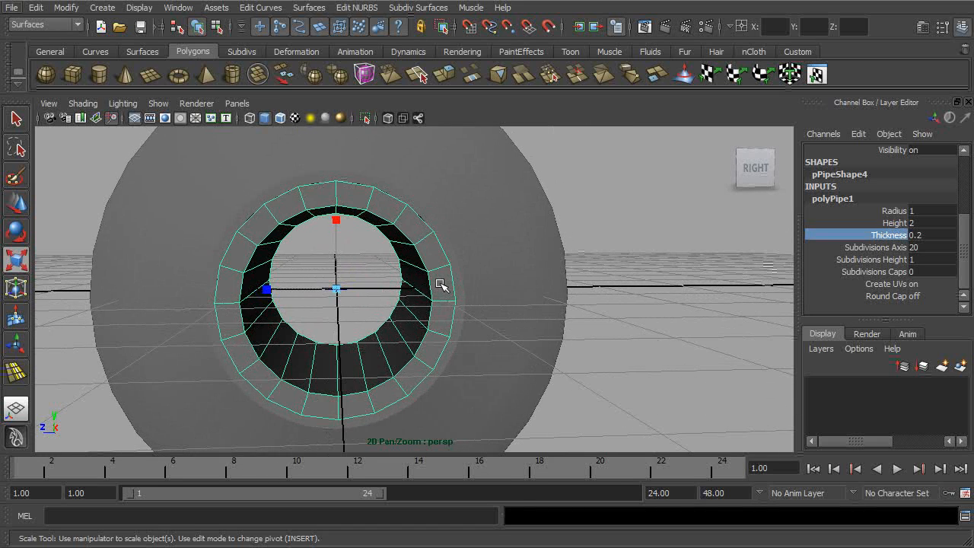
{"action": "left_click_drag", "start_coordinate": [392, 321], "coordinate": [410, 392], "text": "alt"}
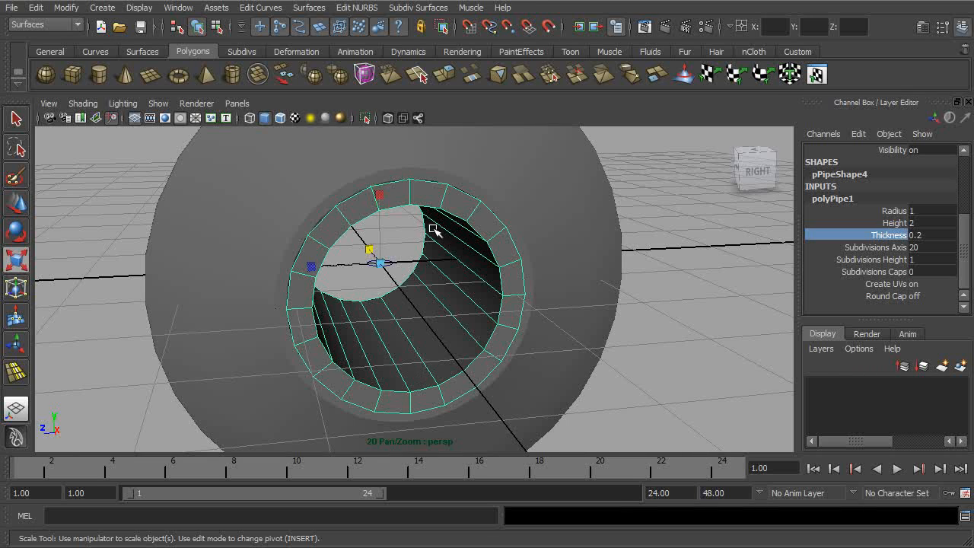
{"action": "mouse_move", "coordinate": [462, 273]}
{"action": "left_mouse_down", "text": "alt"}
{"action": "mouse_move", "coordinate": [455, 256]}
{"action": "mouse_move", "coordinate": [443, 259]}
{"action": "mouse_move", "coordinate": [459, 261]}
{"action": "left_mouse_up", "text": "alt"}
{"action": "left_click_drag", "start_coordinate": [530, 245], "coordinate": [553, 263], "text": "alt"}
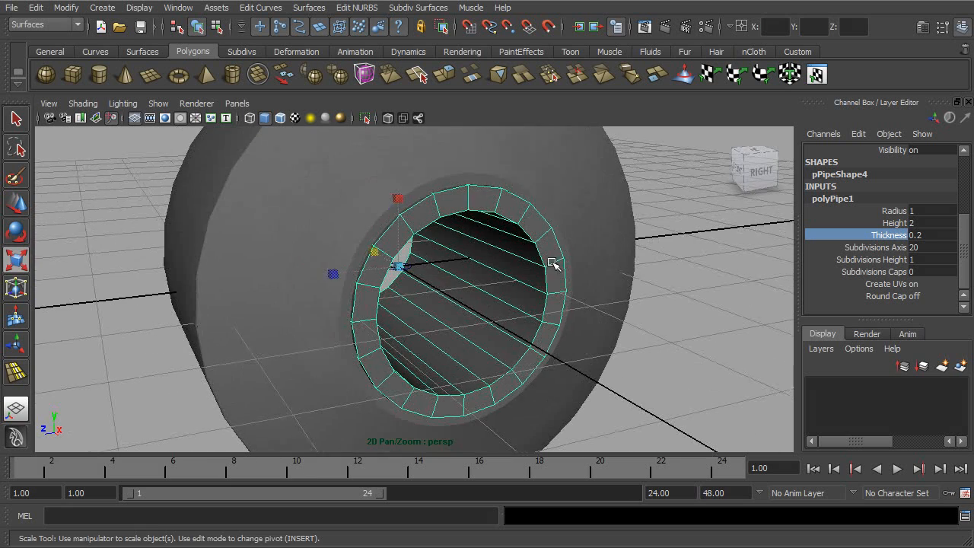
Set the pipe's height subdivisions to 2.
{"action": "left_click", "coordinate": [887, 260]}
{"action": "middle_click_drag", "start_coordinate": [721, 286], "coordinate": [729, 285]}
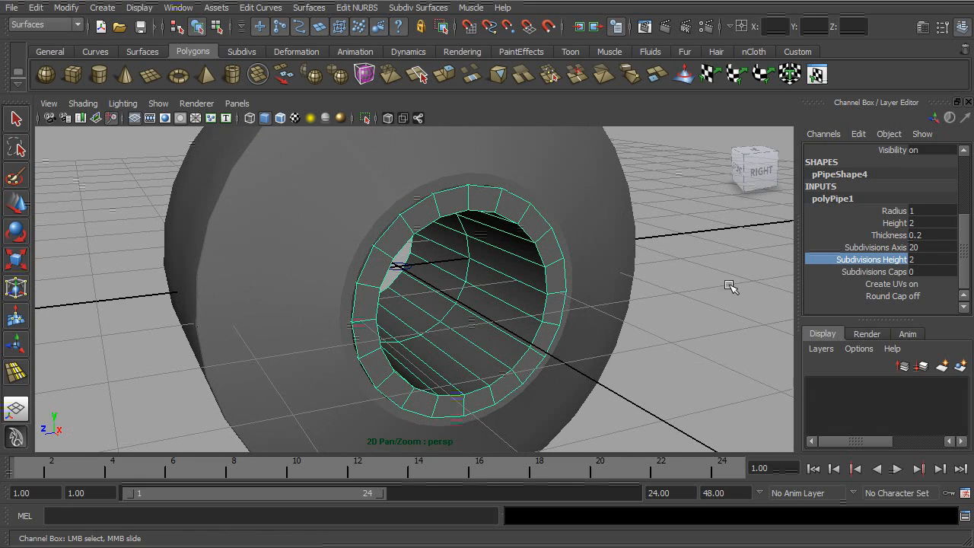
{"action": "left_click_drag", "start_coordinate": [569, 319], "coordinate": [613, 285], "text": "alt"}
Show the scene in wireframe and delete the faces of the pipe's far half, up to the middle edge loop.
{"action": "right_click_drag", "start_coordinate": [590, 259], "coordinate": [590, 296]}
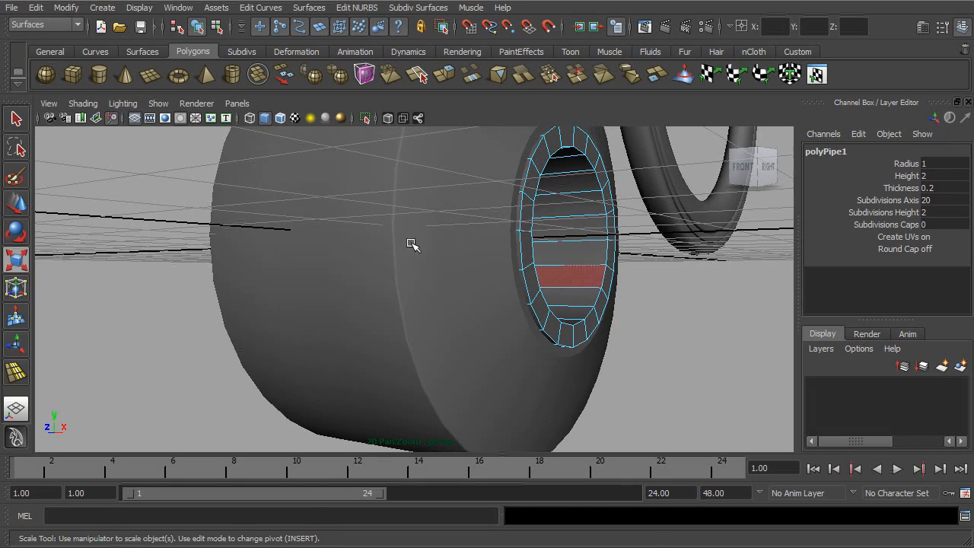
{"action": "left_click", "coordinate": [85, 108]}
{"action": "left_click", "coordinate": [92, 124]}
{"action": "left_click_drag", "start_coordinate": [297, 217], "coordinate": [411, 210], "text": "alt"}
{"action": "mouse_move", "coordinate": [411, 209]}
{"action": "right_mouse_down", "text": "alt"}
{"action": "mouse_move", "coordinate": [365, 200]}
{"action": "mouse_move", "coordinate": [329, 165]}
{"action": "right_mouse_up", "text": "alt"}
{"action": "left_click_drag", "start_coordinate": [428, 375], "coordinate": [444, 373]}
{"action": "left_click", "coordinate": [478, 348]}
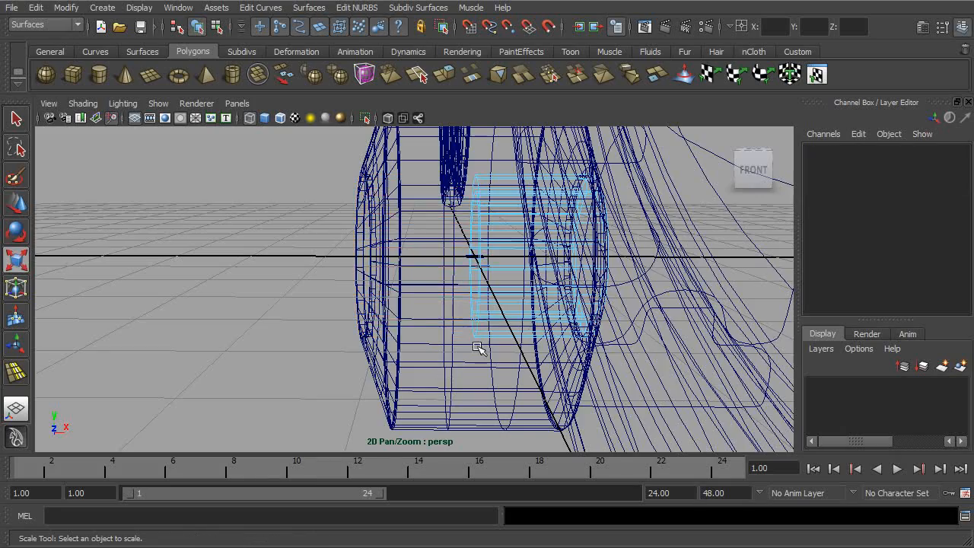
{"action": "left_click_drag", "start_coordinate": [623, 290], "coordinate": [514, 217], "text": "alt"}
{"action": "mouse_move", "coordinate": [477, 295]}
{"action": "left_mouse_down", "text": "alt"}
{"action": "mouse_move", "coordinate": [641, 309]}
{"action": "mouse_move", "coordinate": [631, 294]}
{"action": "mouse_move", "coordinate": [496, 237]}
{"action": "mouse_move", "coordinate": [532, 252]}
{"action": "mouse_move", "coordinate": [553, 196]}
{"action": "mouse_move", "coordinate": [528, 252]}
{"action": "mouse_move", "coordinate": [563, 217]}
{"action": "left_mouse_up", "text": "alt"}
Return to shaded display and object mode, and scale the remaining half pipe to about 3.042 on Y.
{"action": "left_click", "coordinate": [83, 103]}
{"action": "left_click", "coordinate": [114, 133]}
{"action": "left_click", "coordinate": [218, 29]}
{"action": "left_click", "coordinate": [202, 26]}
{"action": "key", "text": "r"}
{"action": "left_click_drag", "start_coordinate": [464, 235], "coordinate": [474, 281], "text": "alt"}
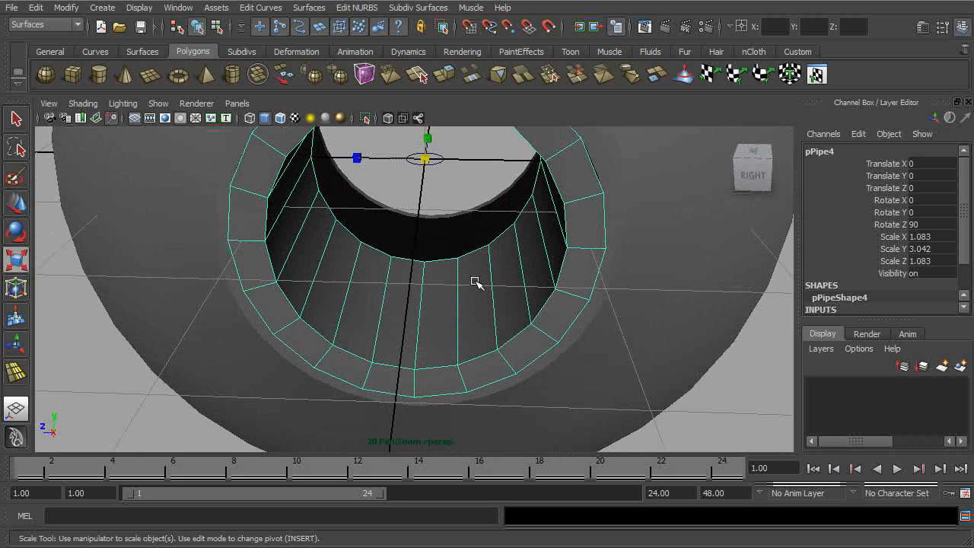
Switch to the Polygons menu set and insert an edge loop around the pipe's wall near its open rim.
{"action": "left_click", "coordinate": [83, 26]}
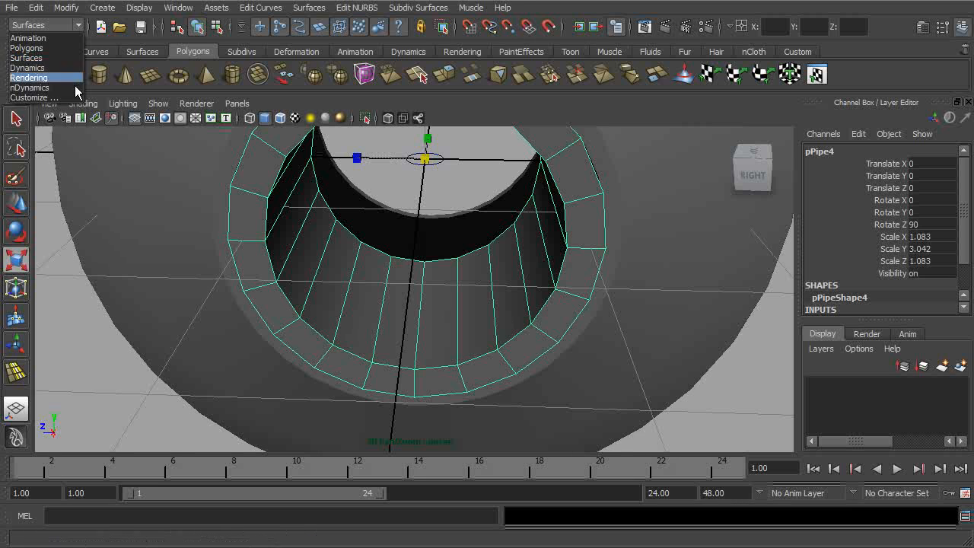
{"action": "left_click", "coordinate": [63, 48]}
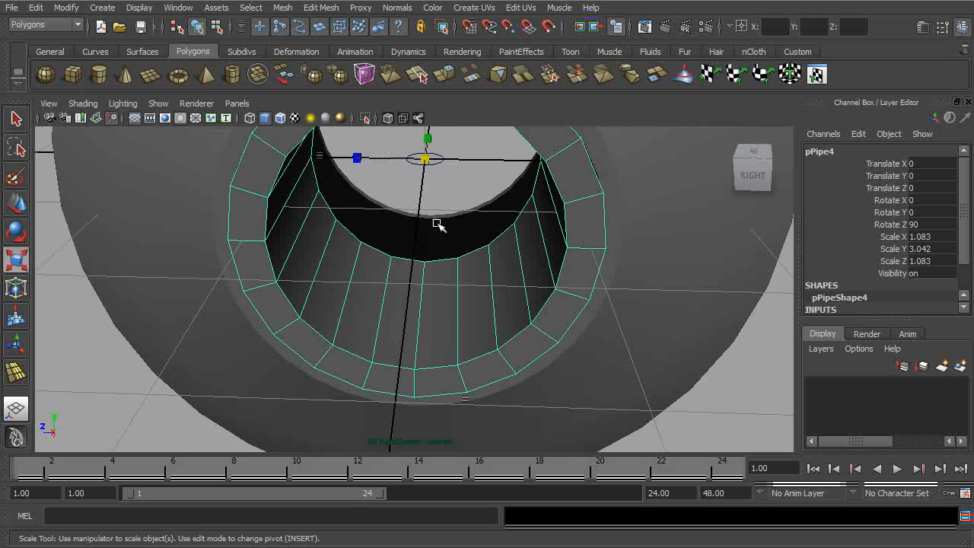
{"action": "left_click", "coordinate": [320, 7]}
{"action": "left_click", "coordinate": [363, 148]}
{"action": "left_click_drag", "start_coordinate": [498, 221], "coordinate": [499, 254], "text": "alt"}
{"action": "left_click_drag", "start_coordinate": [416, 364], "coordinate": [417, 368]}
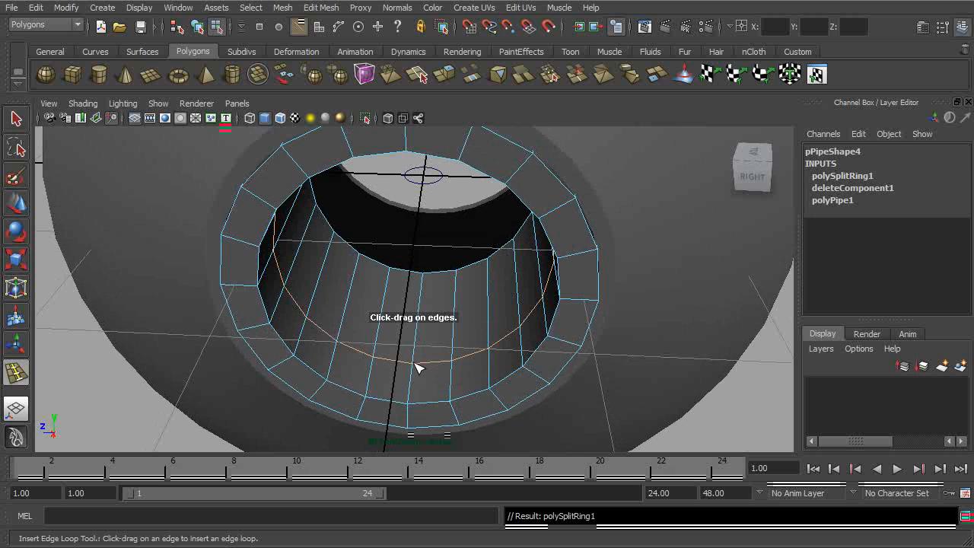
{"action": "left_click", "coordinate": [14, 121]}
Extrude the four adjacent inner faces at the pipe's bottom, next to the rim, towards the pipe's centre.
{"action": "middle_click_drag", "start_coordinate": [466, 328], "coordinate": [475, 285], "text": "alt"}
{"action": "right_click_drag", "start_coordinate": [450, 325], "coordinate": [451, 344]}
{"action": "left_click", "coordinate": [364, 335]}
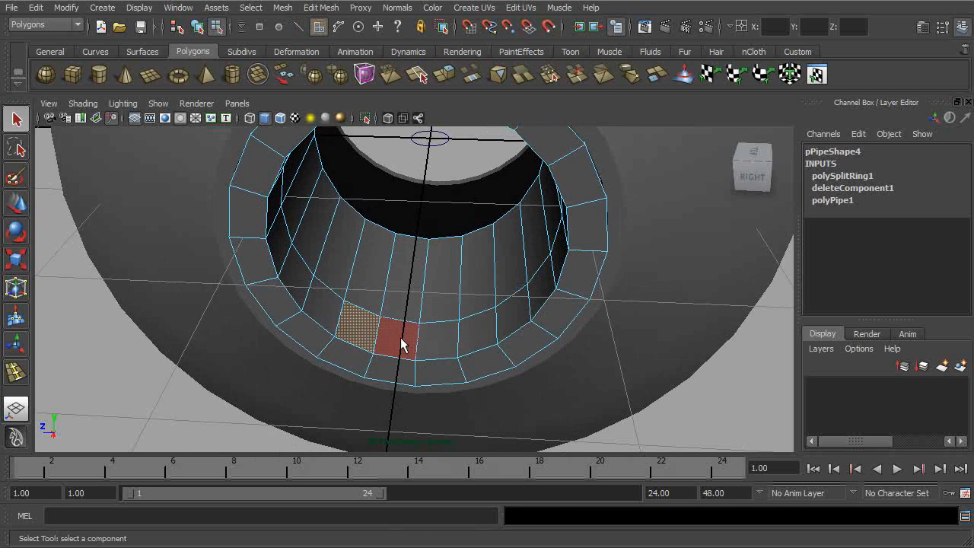
{"action": "left_click", "coordinate": [397, 341], "text": "shift"}
{"action": "left_click", "coordinate": [477, 340], "text": "shift"}
{"action": "left_click_drag", "start_coordinate": [477, 340], "coordinate": [504, 308], "text": "alt"}
{"action": "left_click", "coordinate": [323, 9]}
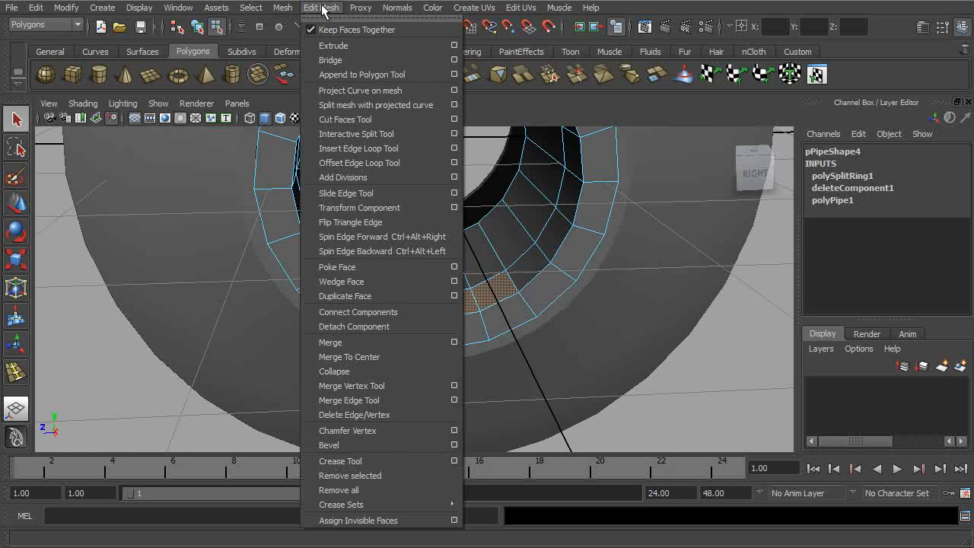
{"action": "left_click", "coordinate": [332, 49]}
{"action": "left_click_drag", "start_coordinate": [465, 220], "coordinate": [473, 189], "text": "alt"}
{"action": "middle_click_drag", "start_coordinate": [473, 189], "coordinate": [440, 269], "text": "alt"}
{"action": "left_click_drag", "start_coordinate": [442, 275], "coordinate": [432, 233]}
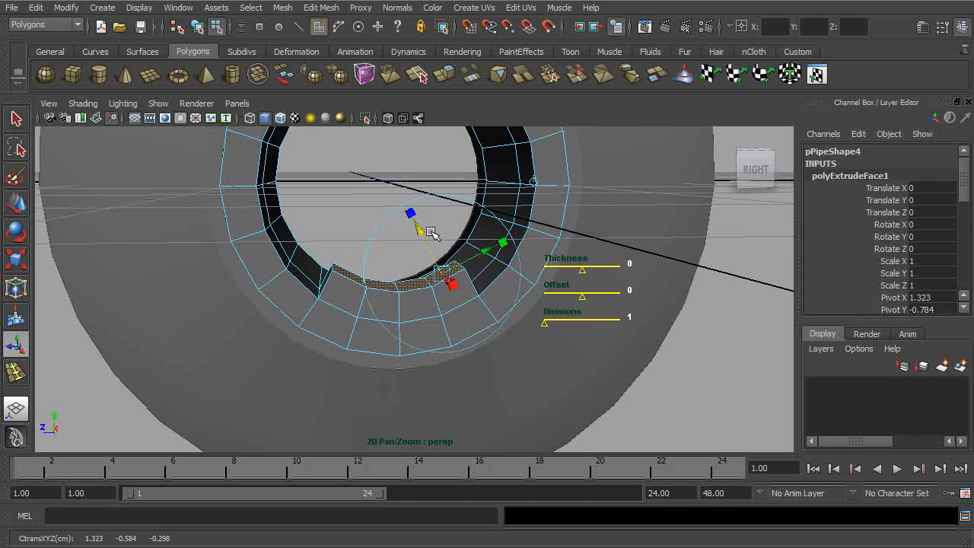
Scale the extruded faces vertically by about -0.426 so they arch upwards, and adjust their height.
{"action": "key", "text": "e"}
{"action": "key", "text": "r"}
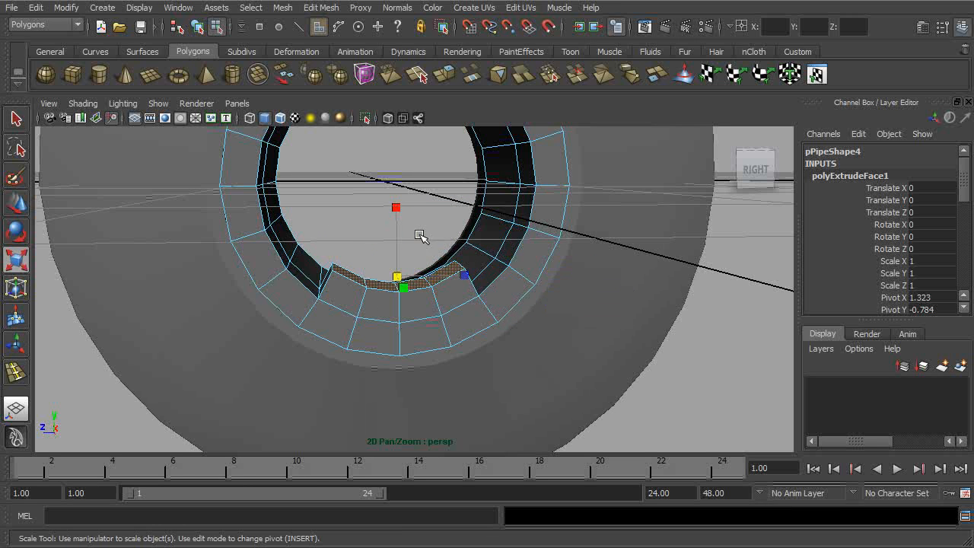
{"action": "left_click_drag", "start_coordinate": [398, 210], "coordinate": [386, 284]}
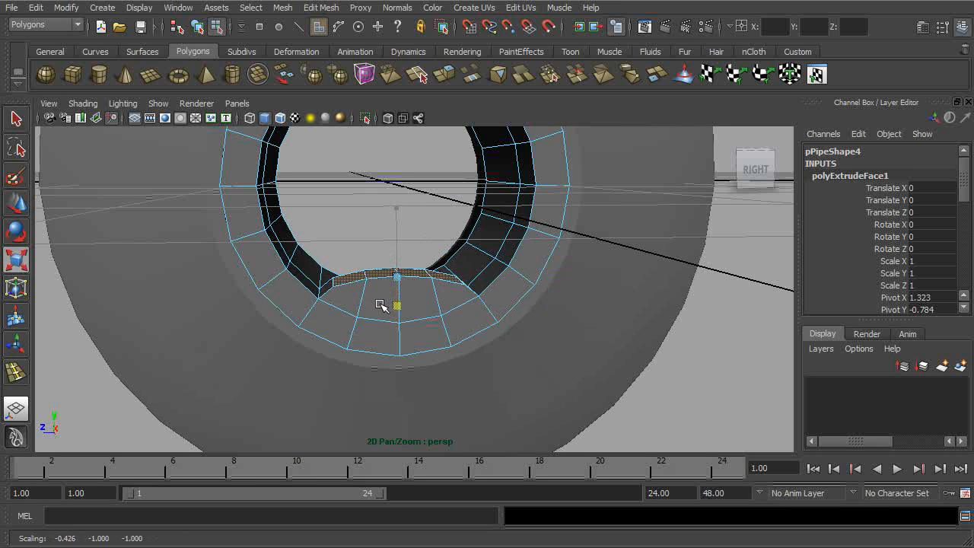
{"action": "key", "text": "w"}
{"action": "left_click_drag", "start_coordinate": [399, 242], "coordinate": [426, 234]}
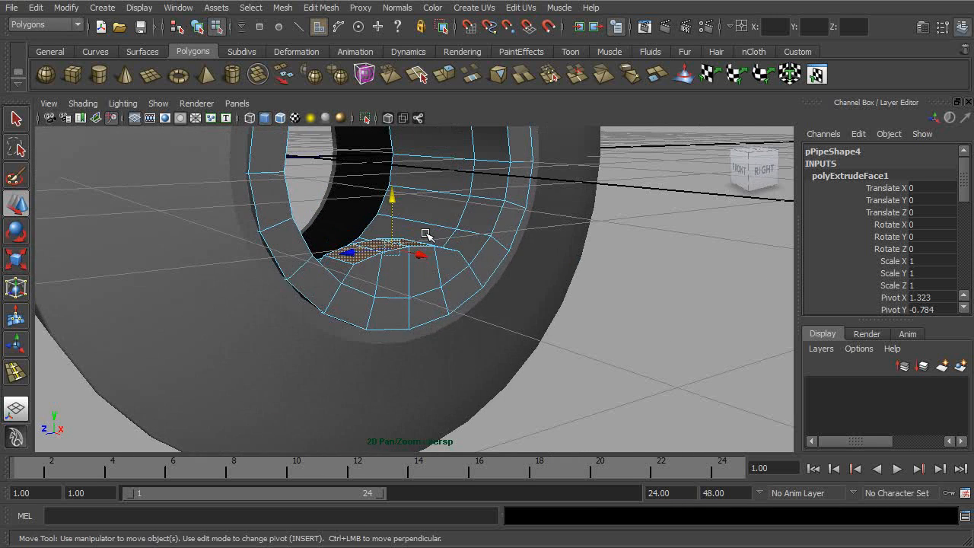
Preview the pipe smoothed in object mode and examine the shape of its rim and bottom bump.
{"action": "left_click", "coordinate": [197, 29]}
{"action": "right_click_drag", "start_coordinate": [525, 229], "coordinate": [491, 236], "text": "alt"}
{"action": "left_click_drag", "start_coordinate": [491, 235], "coordinate": [506, 262], "text": "alt"}
{"action": "middle_click_drag", "start_coordinate": [506, 262], "coordinate": [571, 359], "text": "alt"}
{"action": "key", "text": "3"}
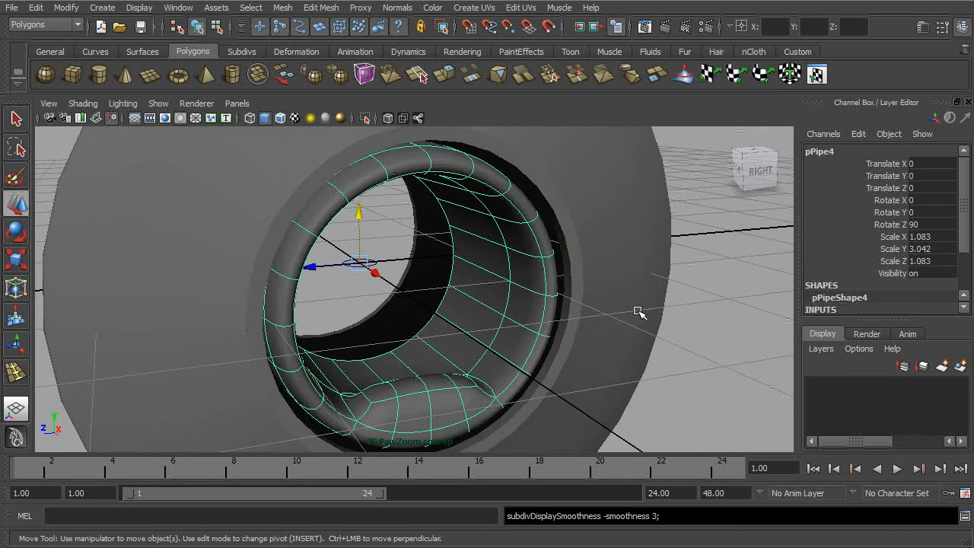
{"action": "left_click", "coordinate": [701, 331]}
{"action": "left_click_drag", "start_coordinate": [701, 331], "coordinate": [506, 335], "text": "alt"}
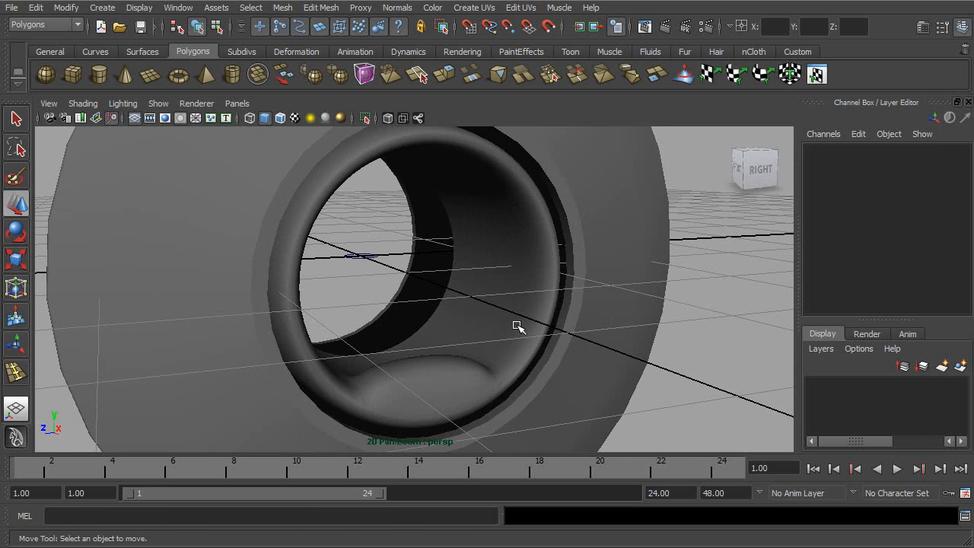
Insert three supporting edge loops around the pipe's rim and along the bottom bump.
{"action": "left_click", "coordinate": [520, 276]}
{"action": "left_click_drag", "start_coordinate": [515, 168], "coordinate": [500, 234], "text": "alt"}
{"action": "left_click", "coordinate": [324, 10]}
{"action": "left_click", "coordinate": [364, 148]}
{"action": "left_click_drag", "start_coordinate": [426, 193], "coordinate": [452, 175]}
{"action": "scroll", "coordinate": [449, 200], "scroll_direction": "up", "scroll_amount": 3}
{"action": "left_click_drag", "start_coordinate": [452, 175], "coordinate": [596, 229], "text": "alt"}
{"action": "mouse_move", "coordinate": [583, 278]}
{"action": "left_mouse_down", "text": "alt"}
{"action": "mouse_move", "coordinate": [570, 228]}
{"action": "mouse_move", "coordinate": [572, 256]}
{"action": "mouse_move", "coordinate": [594, 277]}
{"action": "left_mouse_up", "text": "alt"}
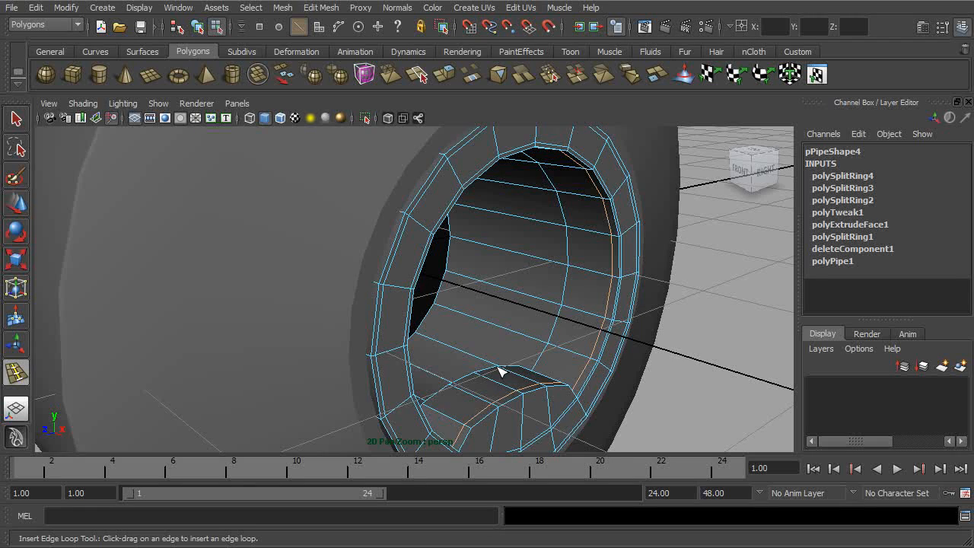
{"action": "left_click_drag", "start_coordinate": [580, 323], "coordinate": [498, 279], "text": "alt"}
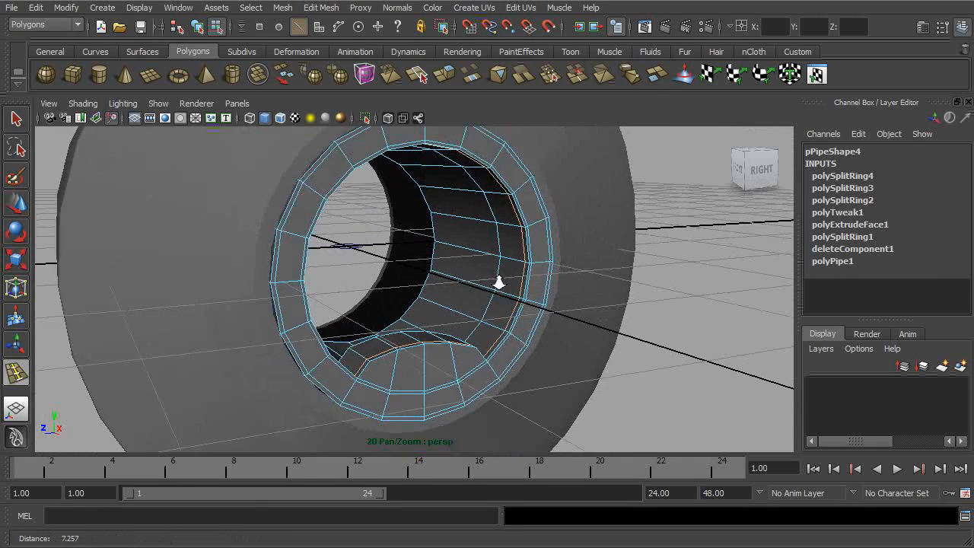
Return the pipe to object mode and display it with smooth preview.
{"action": "left_click", "coordinate": [197, 27]}
{"action": "left_click", "coordinate": [16, 118]}
{"action": "left_click", "coordinate": [491, 221]}
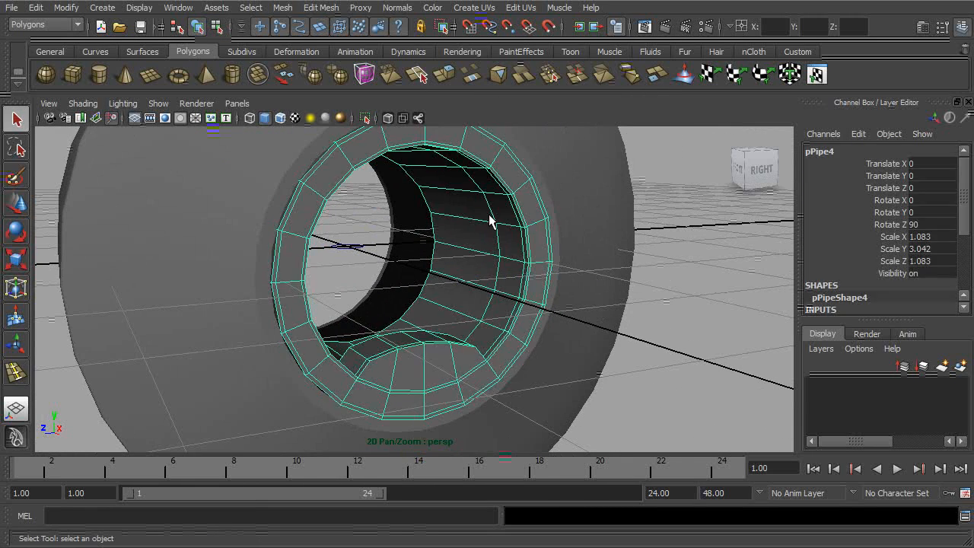
{"action": "left_click", "coordinate": [677, 263]}
{"action": "left_click_drag", "start_coordinate": [681, 263], "coordinate": [601, 245], "text": "alt"}
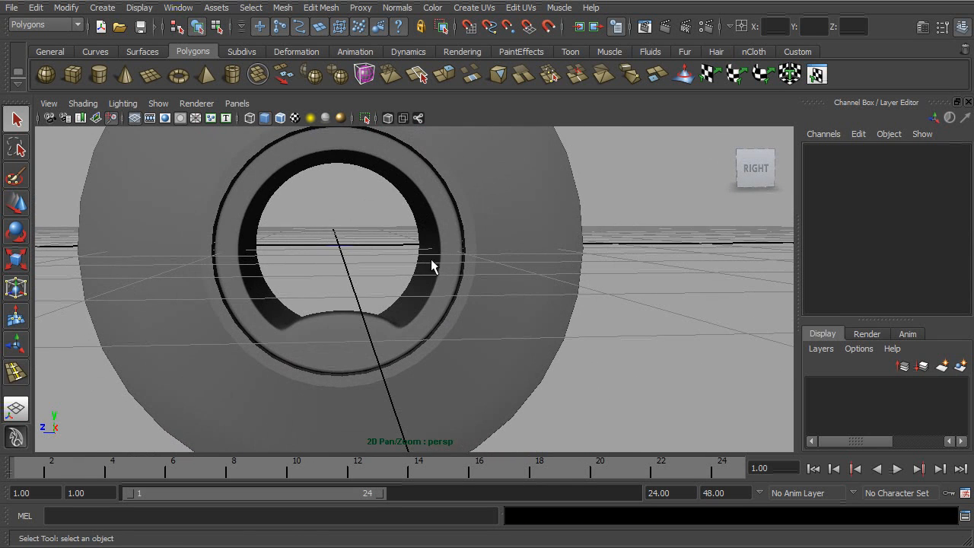
Scale the pipe up uniformly to about 1.103 on X and Z and 3.098 on Y to close the gap with the wheel.
{"action": "left_click", "coordinate": [438, 255]}
{"action": "key", "text": "r"}
{"action": "mouse_move", "coordinate": [362, 258]}
{"action": "left_mouse_down", "text": "alt"}
{"action": "mouse_move", "coordinate": [370, 264]}
{"action": "mouse_move", "coordinate": [355, 257]}
{"action": "left_mouse_up", "text": "alt"}
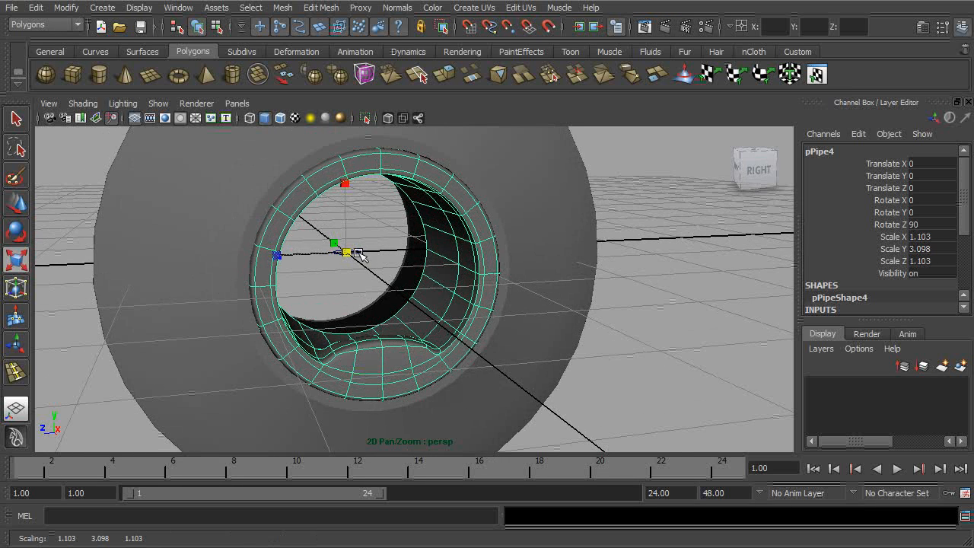
{"action": "left_click_drag", "start_coordinate": [444, 238], "coordinate": [563, 300], "text": "alt"}
{"action": "left_click", "coordinate": [657, 286]}
Move the edges along the top inner side of the pipe's bottom bump towards the rim and downwards, and return to object mode.
{"action": "middle_click_drag", "start_coordinate": [525, 327], "coordinate": [464, 247], "text": "alt"}
{"action": "scroll", "coordinate": [462, 246], "scroll_direction": "up", "scroll_amount": 5}
{"action": "left_click", "coordinate": [420, 217]}
{"action": "left_click_drag", "start_coordinate": [419, 217], "coordinate": [430, 236], "text": "alt"}
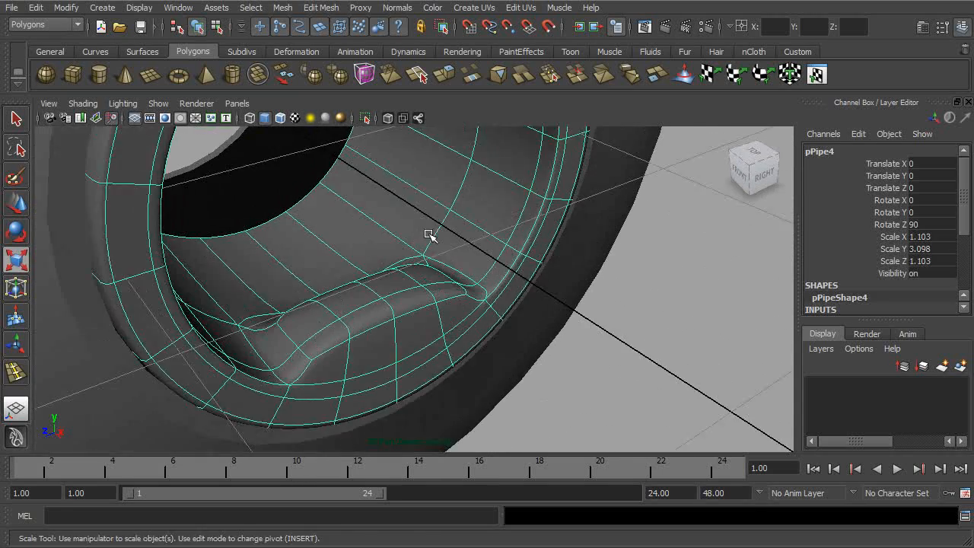
{"action": "scroll", "coordinate": [429, 236], "scroll_direction": "up", "scroll_amount": 2}
{"action": "right_click_drag", "start_coordinate": [347, 283], "coordinate": [347, 252]}
{"action": "left_click_drag", "start_coordinate": [347, 256], "coordinate": [344, 293], "text": "alt"}
{"action": "left_click_drag", "start_coordinate": [319, 344], "coordinate": [319, 397], "text": "alt"}
{"action": "left_click", "coordinate": [299, 427]}
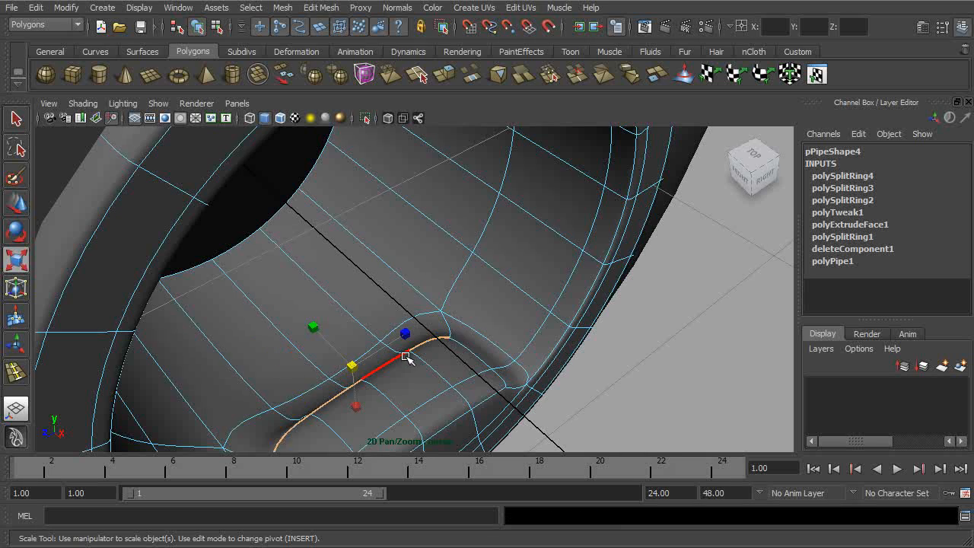
{"action": "left_click_drag", "start_coordinate": [397, 363], "coordinate": [454, 284], "text": "alt"}
{"action": "key", "text": "w"}
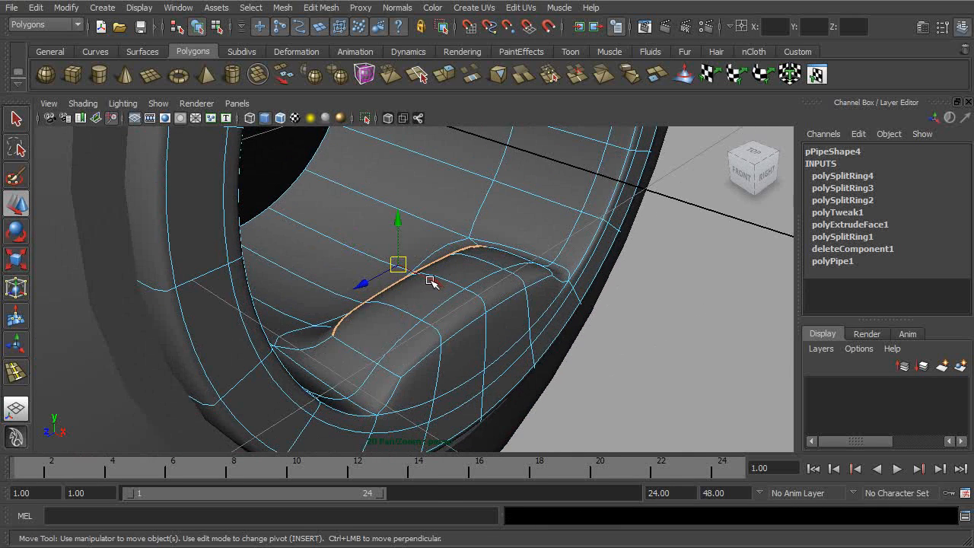
{"action": "middle_click_drag", "start_coordinate": [431, 282], "coordinate": [448, 292]}
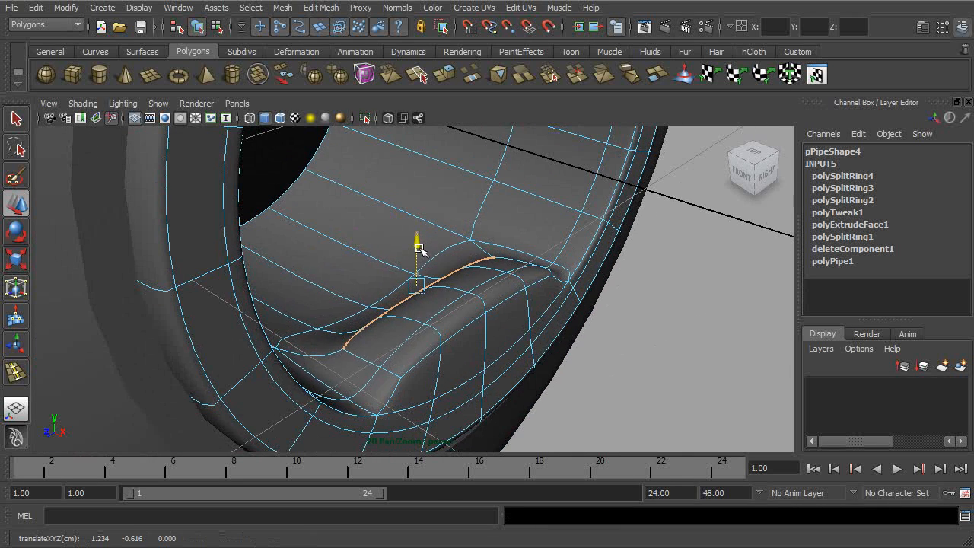
{"action": "right_click_drag", "start_coordinate": [480, 273], "coordinate": [444, 268], "text": "alt"}
{"action": "left_click", "coordinate": [218, 31]}
{"action": "left_click", "coordinate": [197, 29]}
Extrude the four faces at the front end of the bump and scale them inward to about 0.817, 0.860 and 0.817.
{"action": "left_click", "coordinate": [613, 355]}
{"action": "left_click_drag", "start_coordinate": [612, 356], "coordinate": [480, 287], "text": "alt"}
{"action": "left_click", "coordinate": [413, 265]}
{"action": "middle_click_drag", "start_coordinate": [480, 287], "coordinate": [455, 311], "text": "alt"}
{"action": "right_click_drag", "start_coordinate": [454, 311], "coordinate": [558, 325], "text": "alt"}
{"action": "right_click_drag", "start_coordinate": [426, 298], "coordinate": [426, 323]}
{"action": "left_click", "coordinate": [343, 301]}
{"action": "left_click", "coordinate": [398, 306], "text": "shift"}
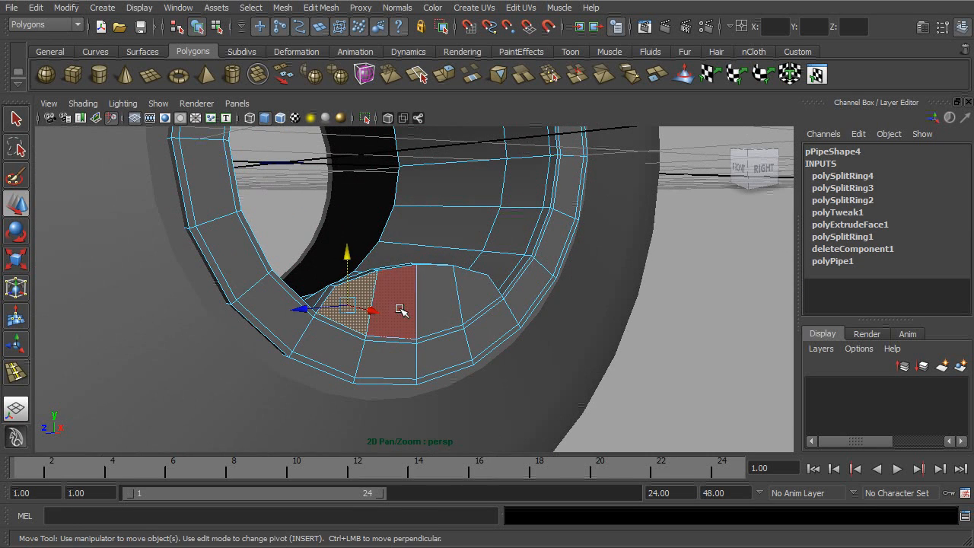
{"action": "left_click", "coordinate": [485, 291], "text": "shift"}
{"action": "left_click", "coordinate": [333, 45]}
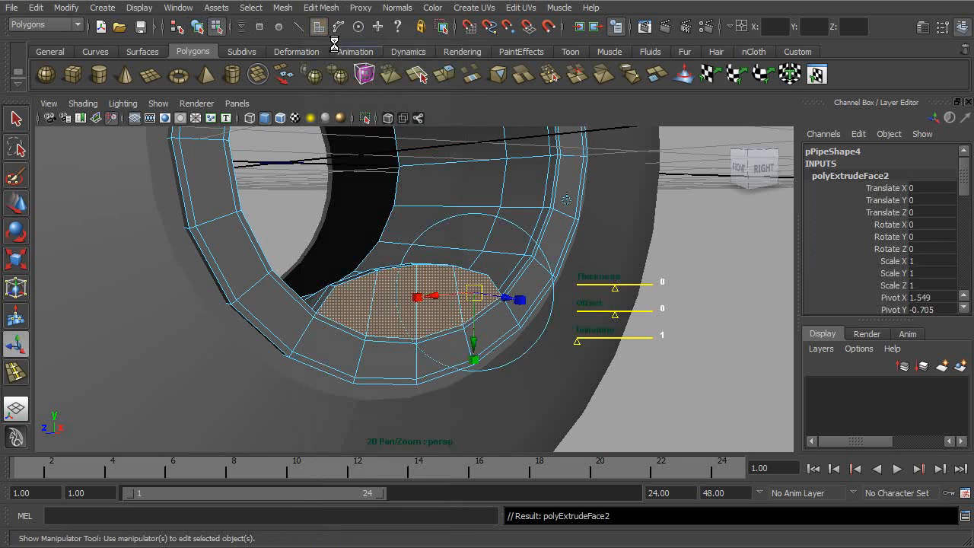
{"action": "left_click_drag", "start_coordinate": [491, 347], "coordinate": [474, 330]}
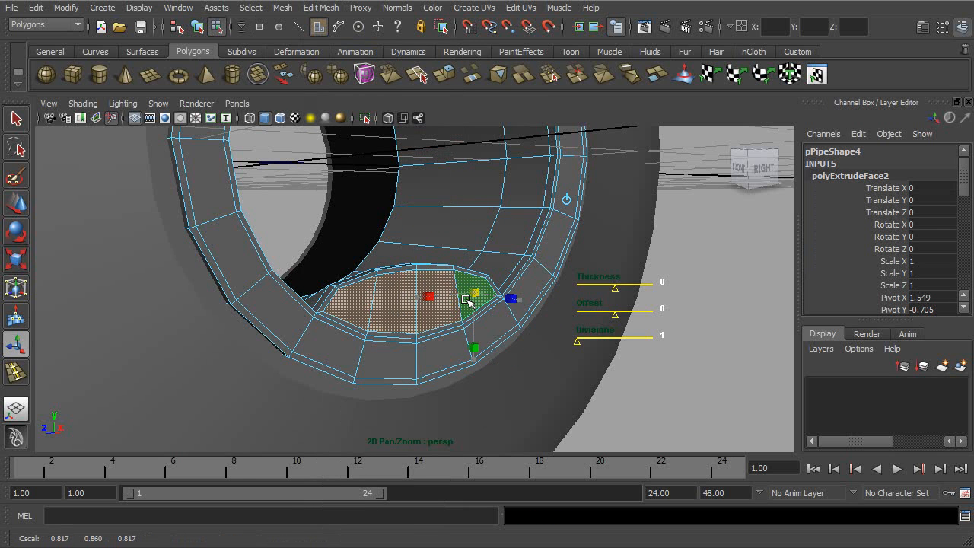
Return the pipe to object mode, display it with smooth preview and examine the bump inside the wheel.
{"action": "left_click", "coordinate": [197, 27]}
{"action": "right_click_drag", "start_coordinate": [431, 313], "coordinate": [424, 315], "text": "alt"}
{"action": "key", "text": "3"}
{"action": "left_click", "coordinate": [629, 401]}
{"action": "left_click_drag", "start_coordinate": [630, 401], "coordinate": [380, 337], "text": "alt"}
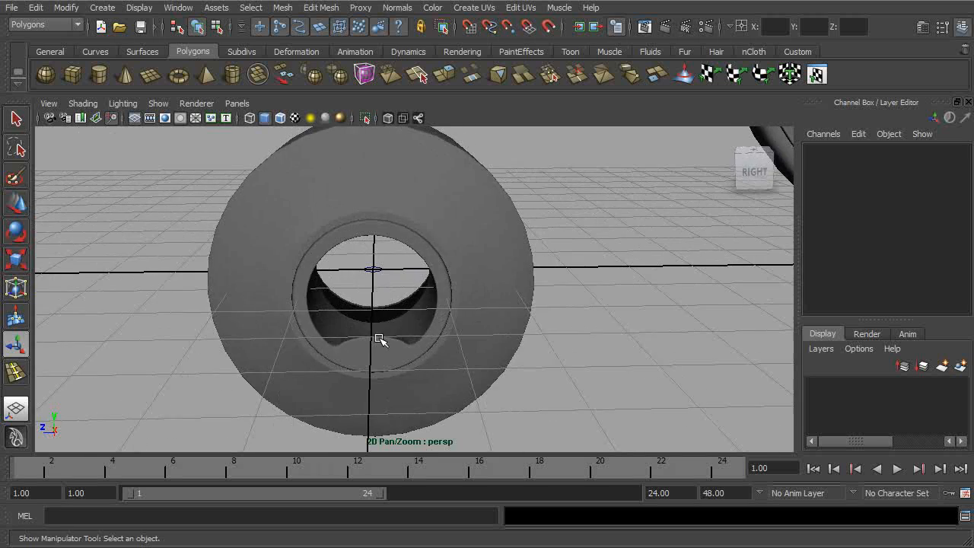
{"action": "left_click", "coordinate": [380, 337]}
{"action": "mouse_move", "coordinate": [461, 338]}
{"action": "left_mouse_down", "text": "alt"}
{"action": "mouse_move", "coordinate": [464, 346]}
{"action": "mouse_move", "coordinate": [383, 300]}
{"action": "mouse_move", "coordinate": [476, 343]}
{"action": "left_mouse_up", "text": "alt"}
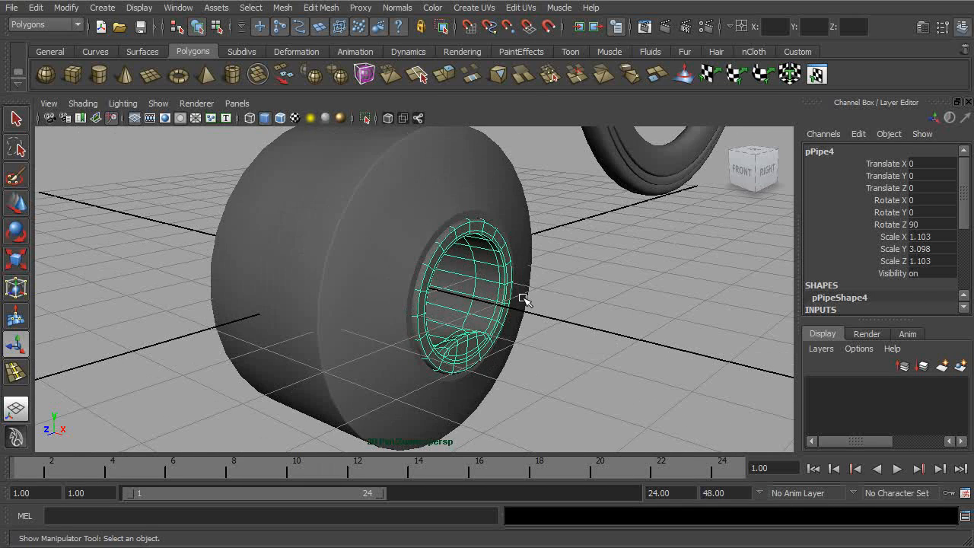
In the front view, select the vertices at the pipe's open inner end and align them to the X centre line.
{"action": "left_click_drag", "start_coordinate": [523, 299], "coordinate": [528, 297], "text": "alt"}
{"action": "key", "text": "space"}
{"action": "key", "text": "space"}
{"action": "scroll", "coordinate": [515, 228], "scroll_direction": "up", "scroll_amount": 3}
{"action": "middle_click_drag", "start_coordinate": [515, 229], "coordinate": [502, 134], "text": "alt"}
{"action": "scroll", "coordinate": [501, 135], "scroll_direction": "up", "scroll_amount": 10}
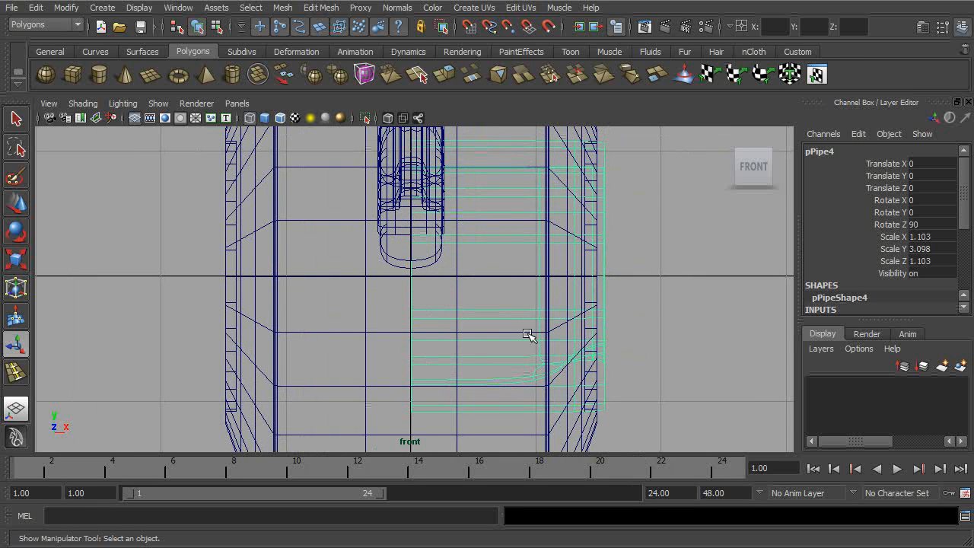
{"action": "middle_click_drag", "start_coordinate": [452, 363], "coordinate": [433, 312], "text": "alt"}
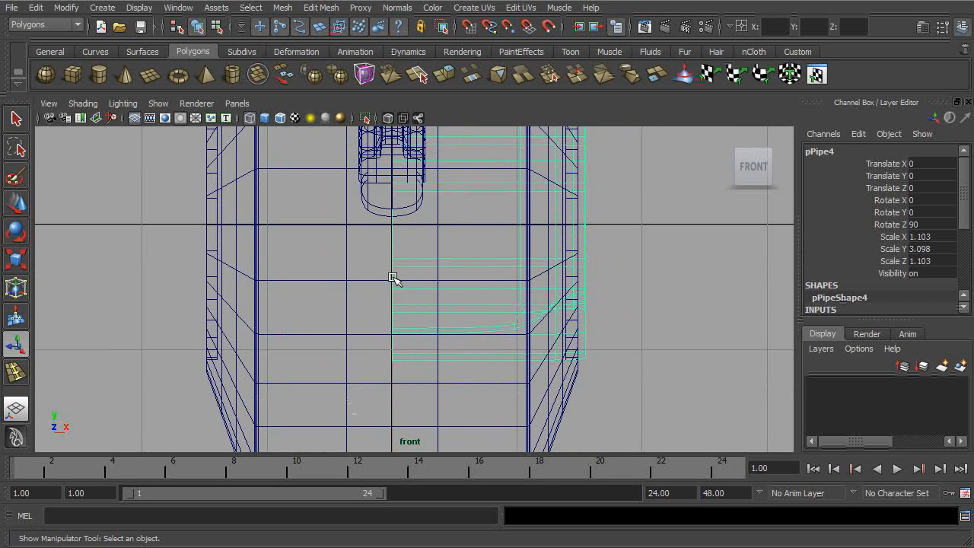
{"action": "left_click", "coordinate": [588, 254]}
{"action": "scroll", "coordinate": [516, 245], "scroll_direction": "down", "scroll_amount": 4}
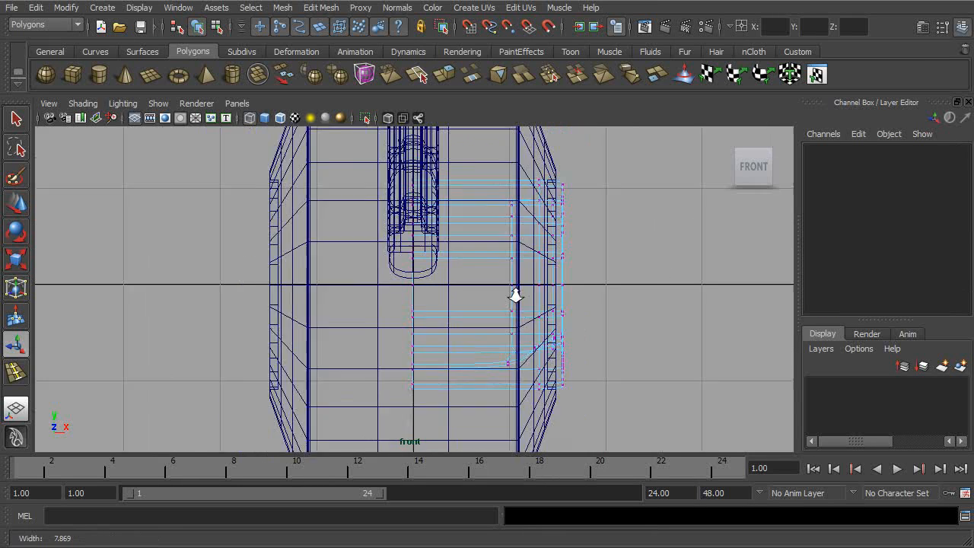
{"action": "left_click_drag", "start_coordinate": [386, 372], "coordinate": [385, 373]}
{"action": "scroll", "coordinate": [700, 385], "scroll_direction": "up", "scroll_amount": 4}
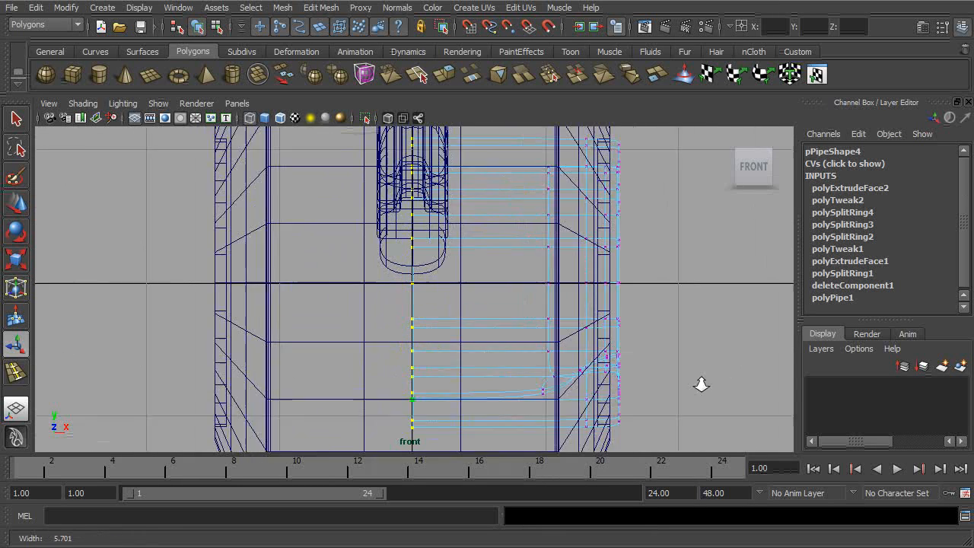
{"action": "key", "text": "w"}
{"action": "left_click", "coordinate": [460, 281]}
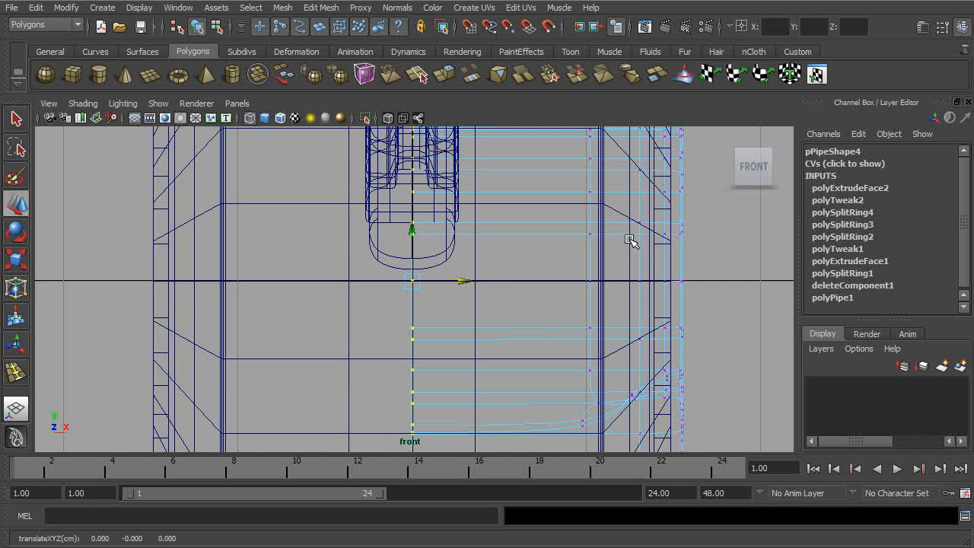
Return to the perspective view in object mode and select the pipe.
{"action": "key", "text": "space"}
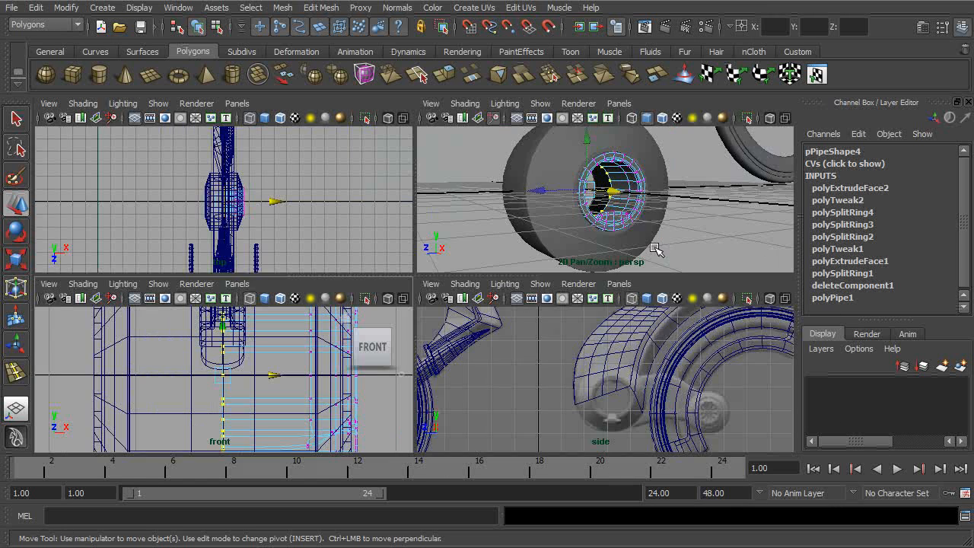
{"action": "key", "text": "space"}
{"action": "left_click_drag", "start_coordinate": [363, 227], "coordinate": [402, 253], "text": "alt"}
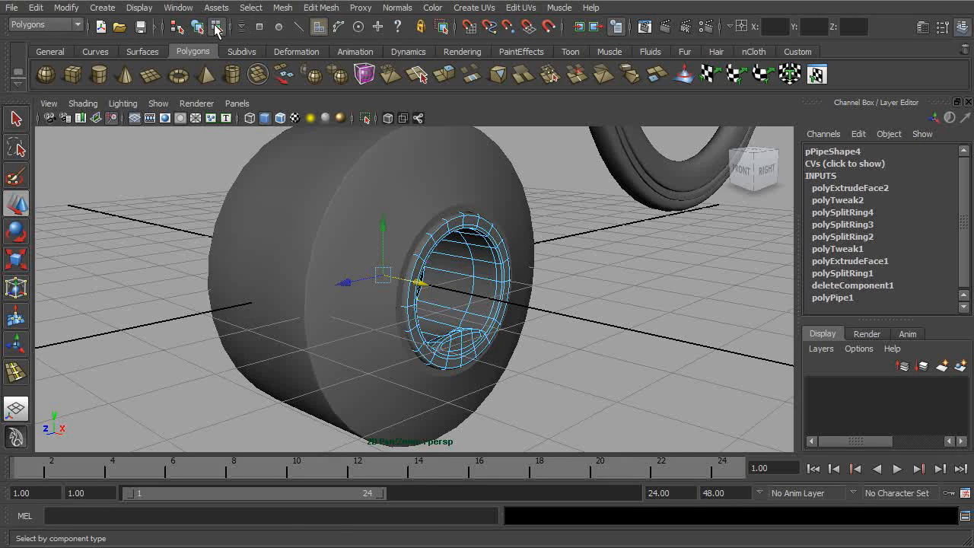
{"action": "left_click", "coordinate": [198, 27]}
{"action": "left_click_drag", "start_coordinate": [515, 278], "coordinate": [533, 296], "text": "alt"}
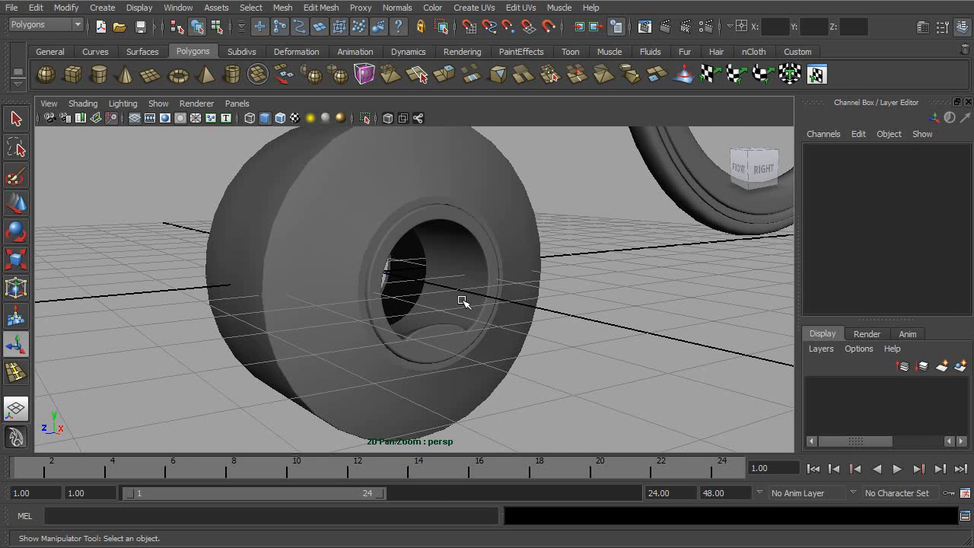
{"action": "left_click", "coordinate": [462, 302]}
{"action": "left_click_drag", "start_coordinate": [390, 297], "coordinate": [404, 266], "text": "alt"}
{"action": "left_click_drag", "start_coordinate": [455, 297], "coordinate": [441, 297], "text": "alt"}
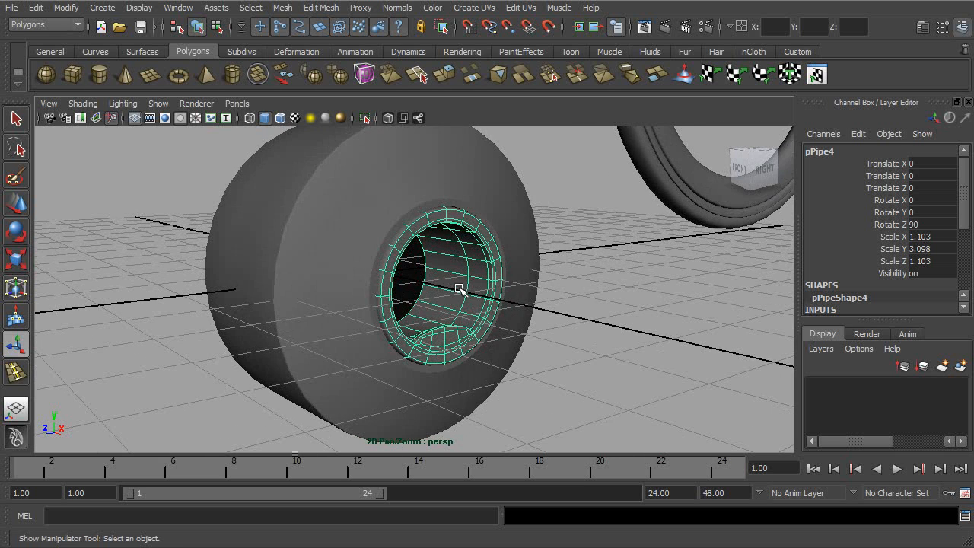
{"action": "left_click", "coordinate": [318, 9]}
{"action": "mouse_move", "coordinate": [293, 11]}
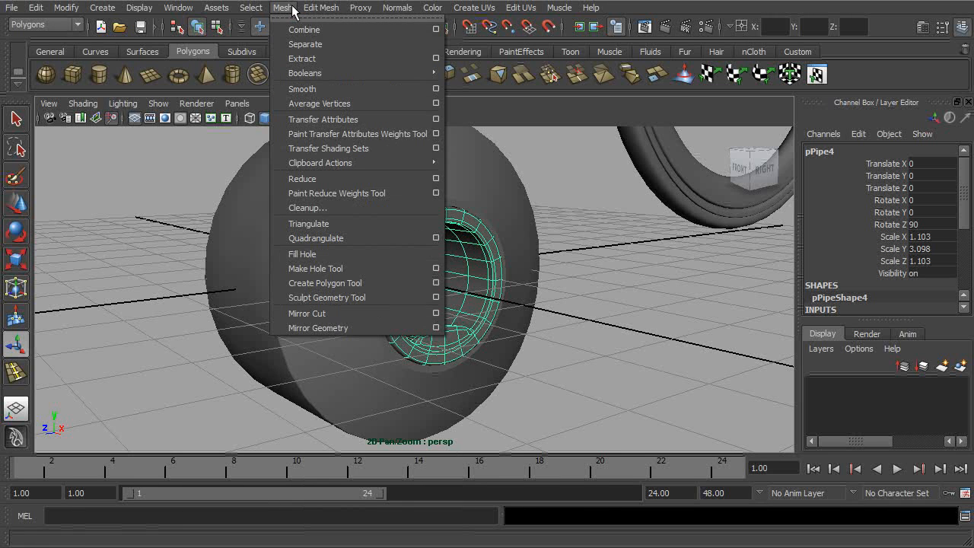
{"action": "left_click", "coordinate": [340, 327]}
{"action": "left_click_drag", "start_coordinate": [300, 283], "coordinate": [462, 337], "text": "alt"}
{"action": "left_click_drag", "start_coordinate": [458, 242], "coordinate": [472, 300], "text": "alt"}
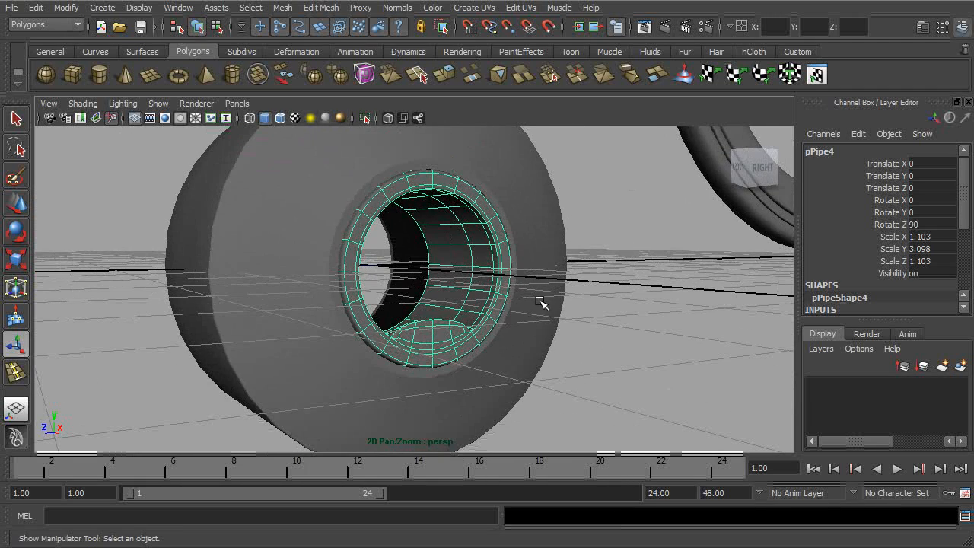
{"action": "key", "text": "ctrl+d"}
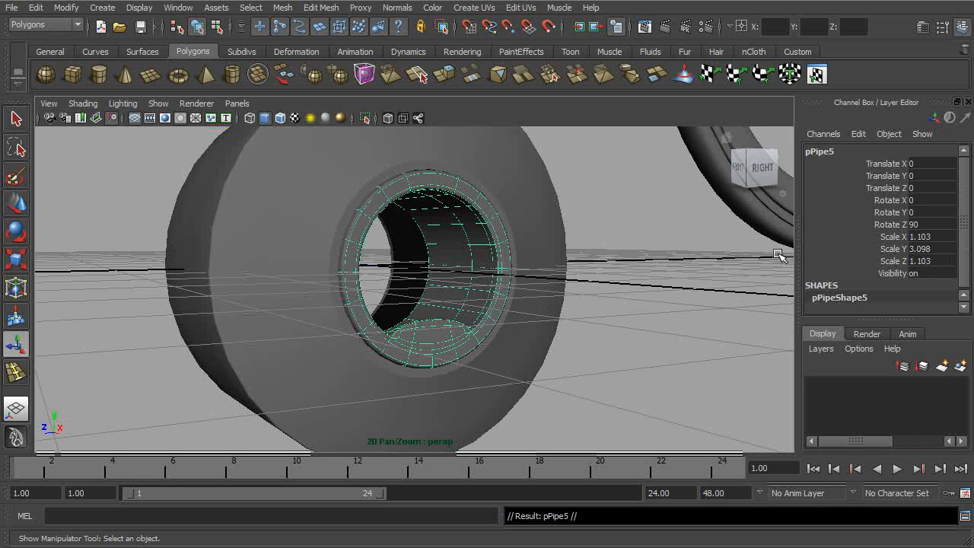
{"action": "key", "text": "ctrl+z"}
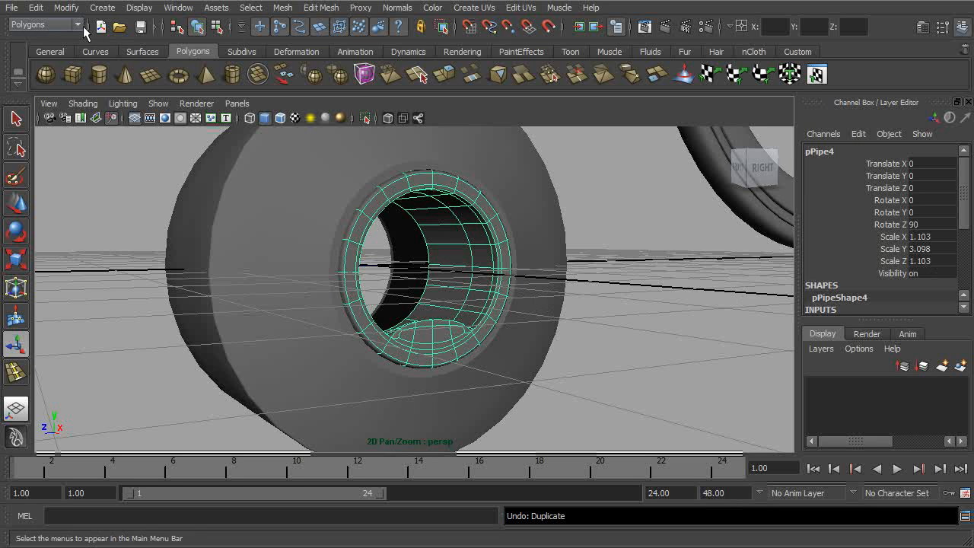
Freeze the pipe's transformations, duplicate it and set the duplicate's Scale X to -1.
{"action": "left_click", "coordinate": [60, 9]}
{"action": "left_click", "coordinate": [107, 59]}
{"action": "key", "text": "ctrl+d"}
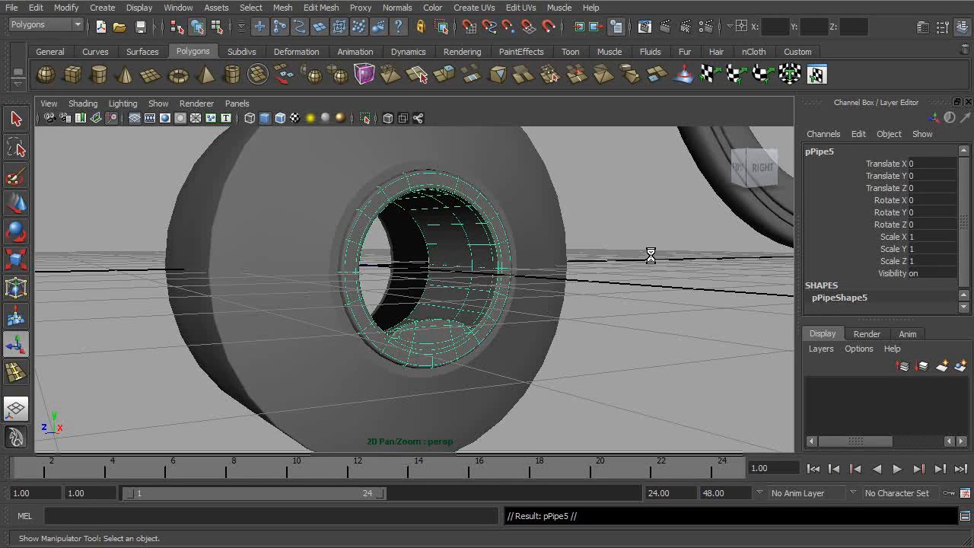
{"action": "type", "text": "-1"}
{"action": "key", "text": "Return"}
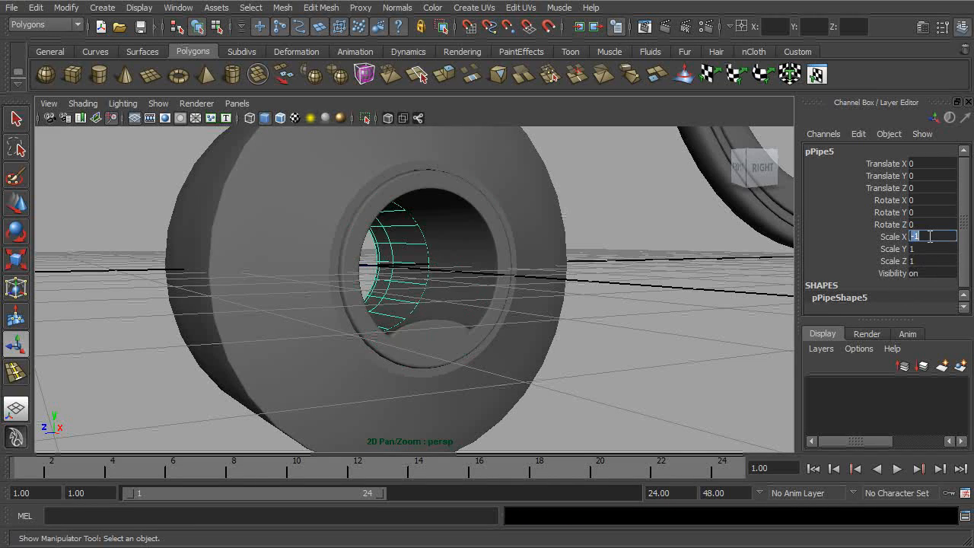
Isolate both pipe halves in the view and display them with wireframe on shaded.
{"action": "left_click_drag", "start_coordinate": [624, 340], "coordinate": [638, 384], "text": "alt"}
{"action": "left_click", "coordinate": [459, 305], "text": "shift"}
{"action": "left_click", "coordinate": [159, 103]}
{"action": "mouse_move", "coordinate": [161, 125]}
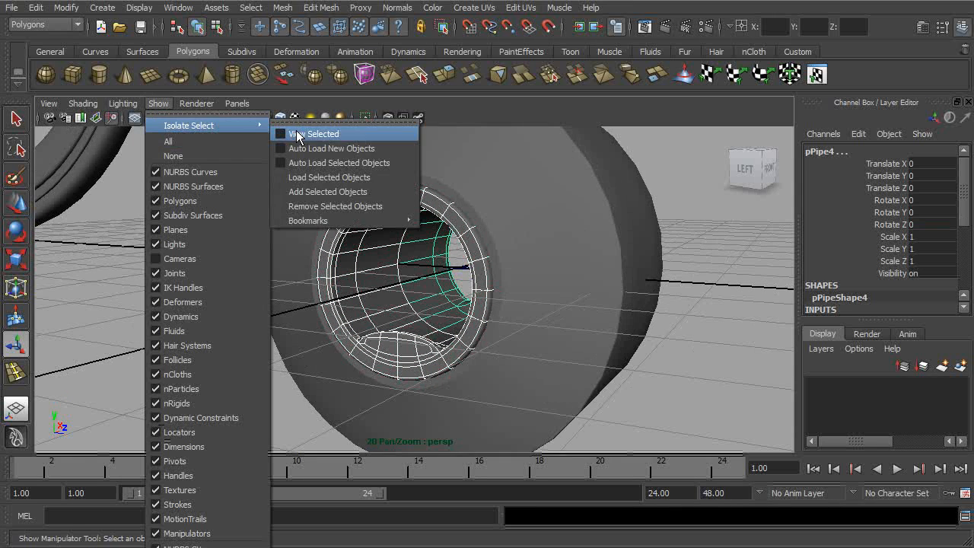
{"action": "left_click", "coordinate": [308, 134]}
{"action": "left_click_drag", "start_coordinate": [515, 299], "coordinate": [572, 369], "text": "alt"}
{"action": "left_click", "coordinate": [485, 394]}
{"action": "left_click_drag", "start_coordinate": [485, 393], "coordinate": [545, 386], "text": "alt"}
{"action": "left_click", "coordinate": [83, 104]}
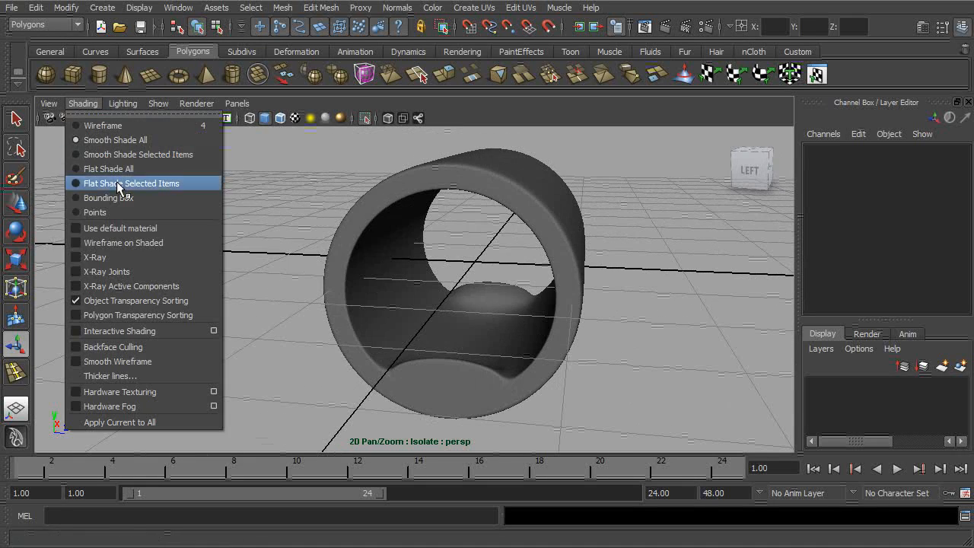
{"action": "left_click", "coordinate": [122, 242]}
Set the mirrored pipe half's Rotate X to 180 so its bump sits opposite the other one.
{"action": "mouse_move", "coordinate": [465, 272]}
{"action": "left_mouse_down", "text": "alt"}
{"action": "mouse_move", "coordinate": [443, 279]}
{"action": "mouse_move", "coordinate": [413, 329]}
{"action": "left_mouse_up", "text": "alt"}
{"action": "left_click", "coordinate": [413, 329]}
{"action": "left_click", "coordinate": [590, 221]}
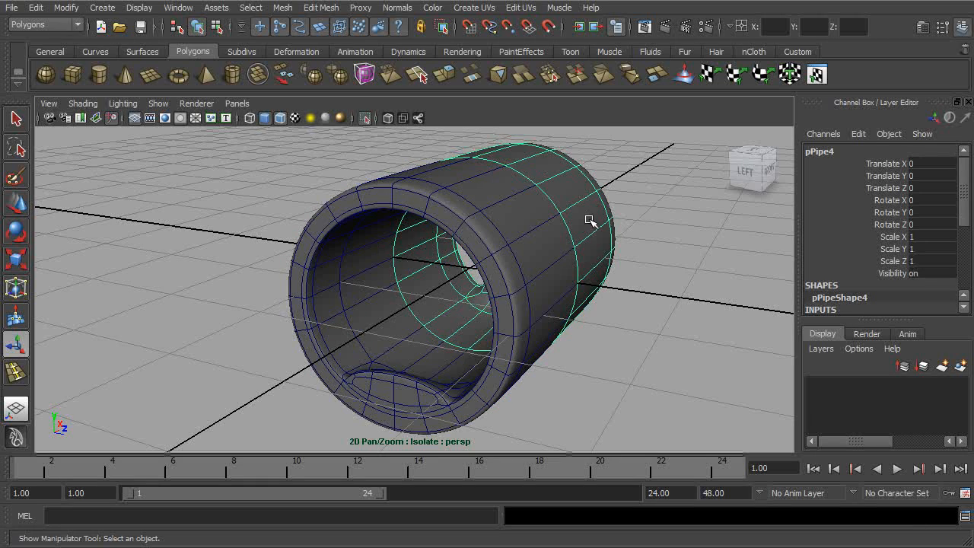
{"action": "left_click", "coordinate": [418, 362]}
{"action": "left_click_drag", "start_coordinate": [434, 355], "coordinate": [529, 341], "text": "alt"}
{"action": "key", "text": "e"}
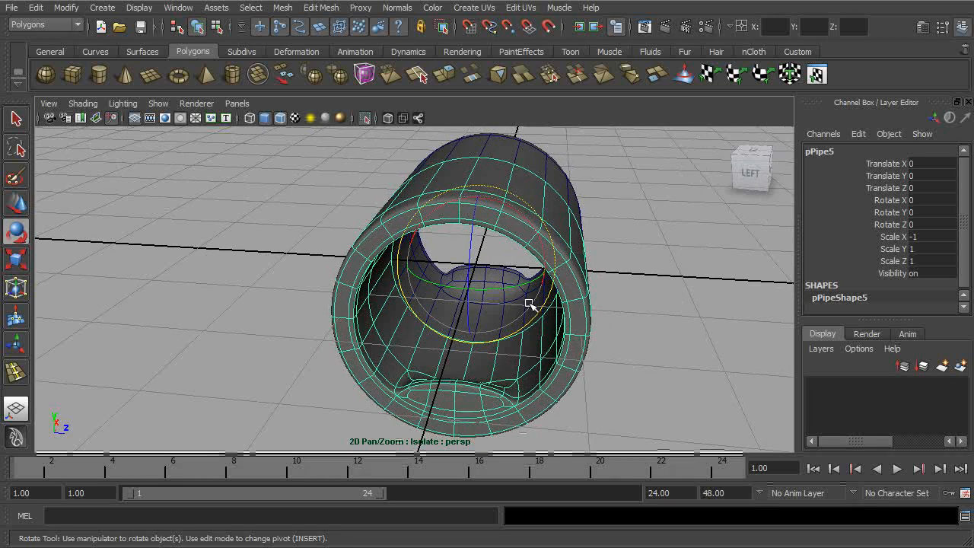
{"action": "left_click_drag", "start_coordinate": [523, 221], "coordinate": [525, 219]}
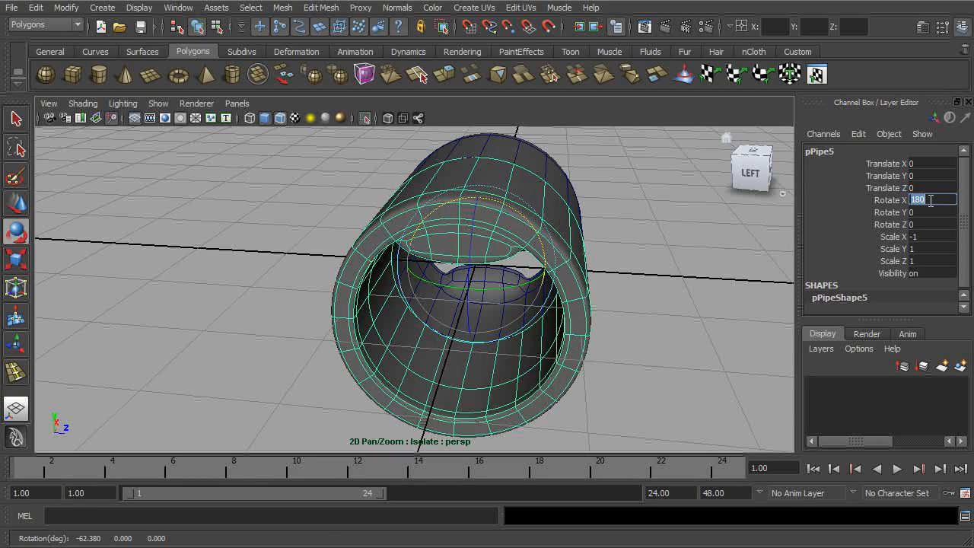
{"action": "left_click_drag", "start_coordinate": [704, 228], "coordinate": [576, 309], "text": "alt"}
{"action": "right_click_drag", "start_coordinate": [576, 309], "coordinate": [632, 326], "text": "alt"}
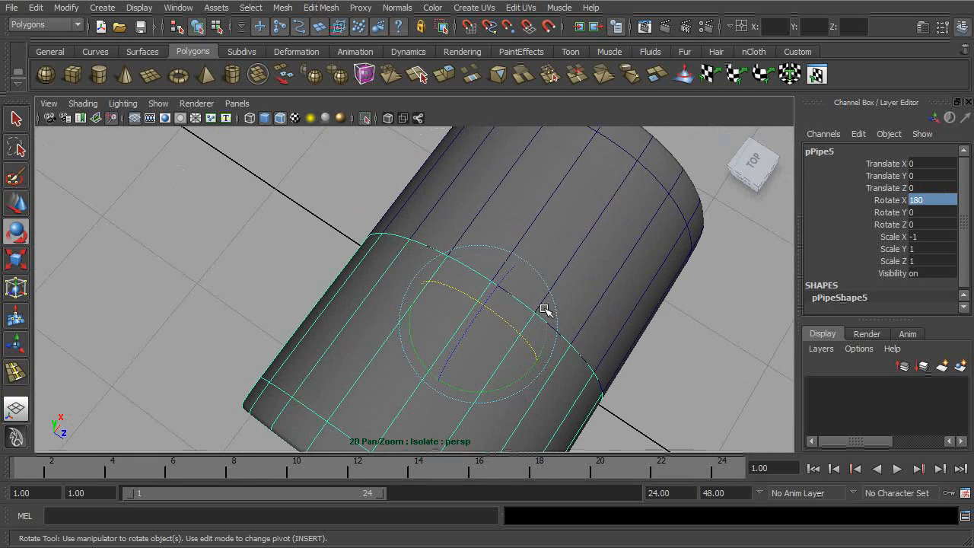
{"action": "left_click_drag", "start_coordinate": [488, 286], "coordinate": [585, 277], "text": "alt"}
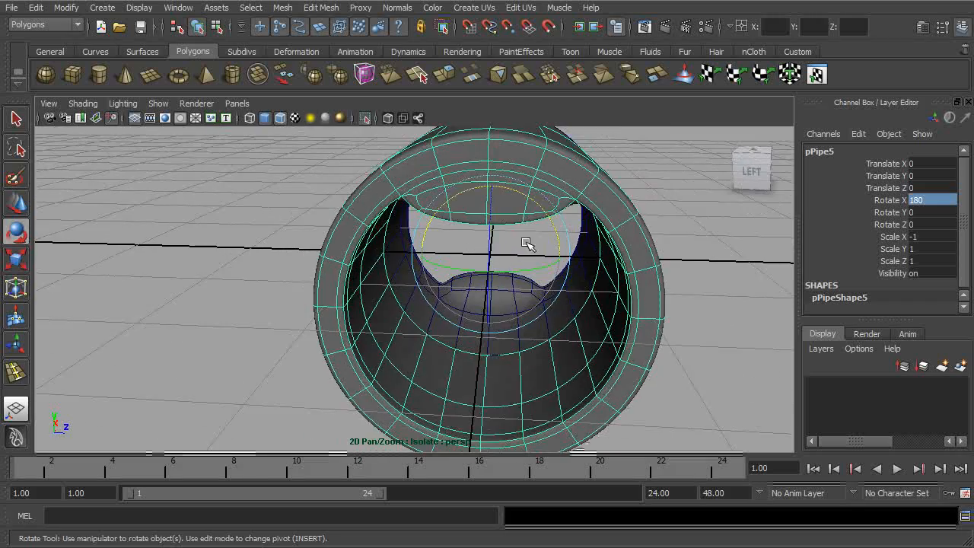
{"action": "left_click_drag", "start_coordinate": [489, 196], "coordinate": [364, 120], "text": "alt"}
Select both pipe halves and combine them into one mesh.
{"action": "left_click", "coordinate": [218, 30]}
{"action": "left_click", "coordinate": [199, 31]}
{"action": "middle_click_drag", "start_coordinate": [589, 215], "coordinate": [551, 224], "text": "alt"}
{"action": "left_click", "coordinate": [541, 237], "text": "shift"}
{"action": "left_click_drag", "start_coordinate": [551, 327], "coordinate": [606, 302], "text": "alt"}
{"action": "left_click", "coordinate": [306, 9]}
{"action": "mouse_move", "coordinate": [285, 9]}
{"action": "left_click", "coordinate": [292, 31]}
Load the combined pipe into the isolated view.
{"action": "left_click", "coordinate": [156, 103]}
{"action": "mouse_move", "coordinate": [172, 128]}
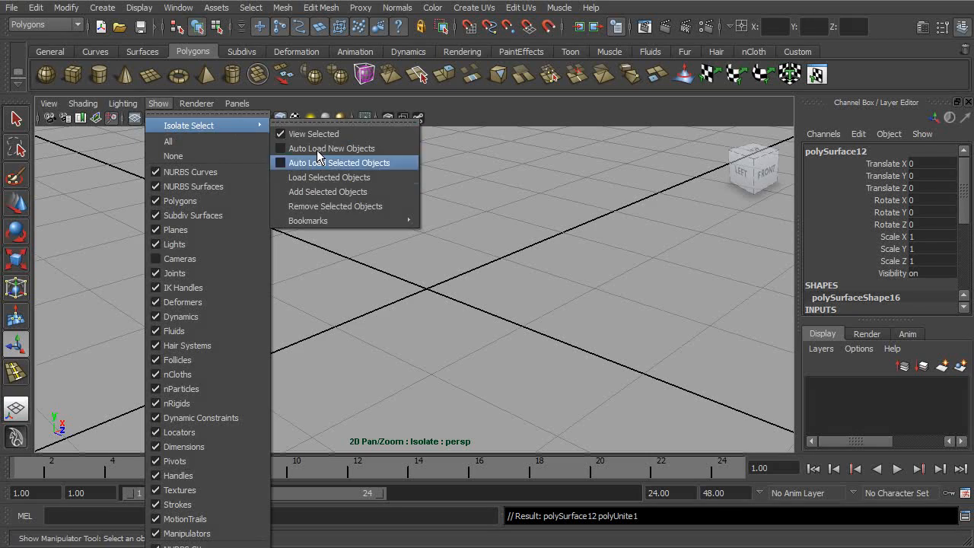
{"action": "left_click", "coordinate": [332, 179]}
{"action": "mouse_move", "coordinate": [458, 263]}
{"action": "left_mouse_down", "text": "alt"}
{"action": "mouse_move", "coordinate": [500, 235]}
{"action": "mouse_move", "coordinate": [460, 257]}
{"action": "left_mouse_up", "text": "alt"}
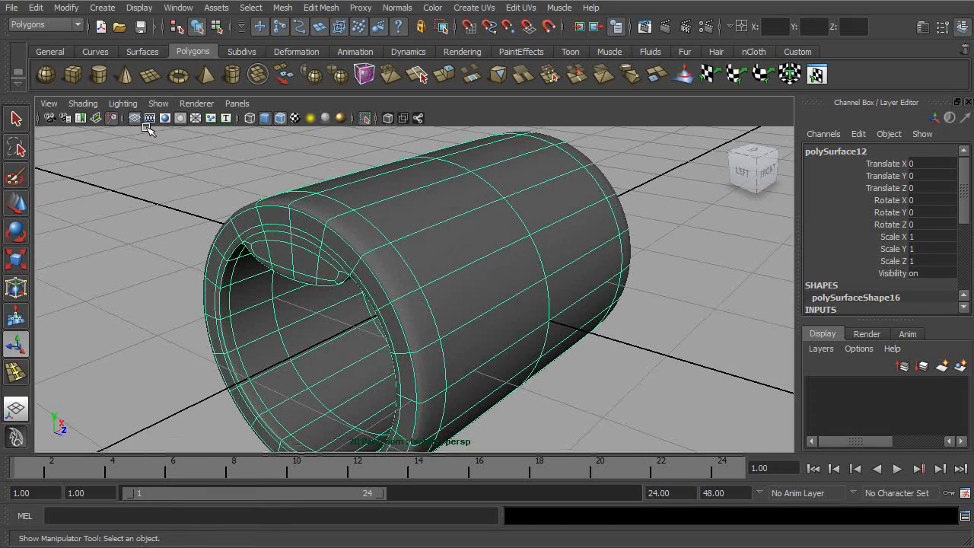
Display the combined pipe in wireframe and select the vertices along its middle seam.
{"action": "left_click", "coordinate": [83, 102]}
{"action": "left_click", "coordinate": [93, 125]}
{"action": "mouse_move", "coordinate": [563, 205]}
{"action": "right_mouse_down", "text": "alt"}
{"action": "mouse_move", "coordinate": [510, 235]}
{"action": "mouse_move", "coordinate": [491, 206]}
{"action": "right_mouse_up", "text": "alt"}
{"action": "left_click_drag", "start_coordinate": [491, 207], "coordinate": [494, 226], "text": "alt"}
{"action": "middle_click_drag", "start_coordinate": [494, 226], "coordinate": [495, 254], "text": "alt"}
{"action": "left_click_drag", "start_coordinate": [508, 267], "coordinate": [358, 178], "text": "alt"}
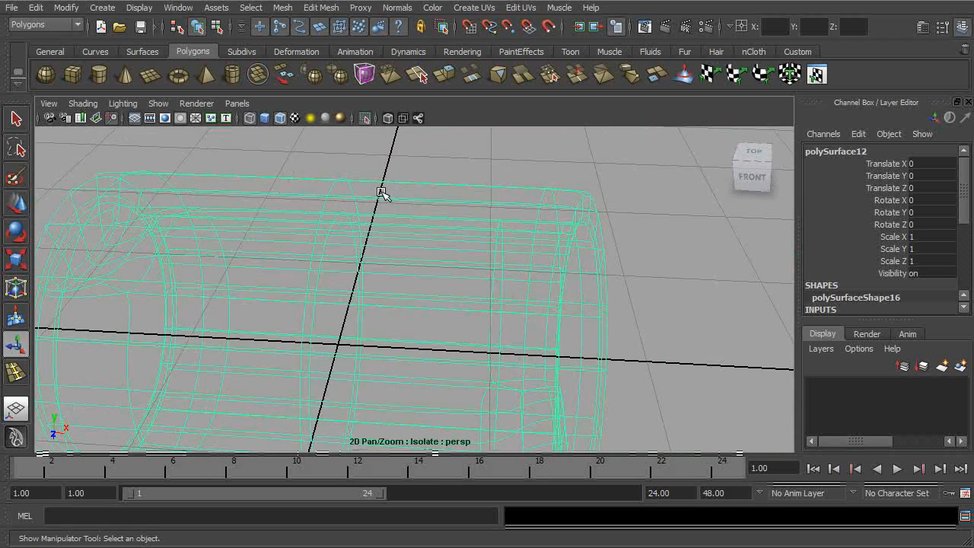
{"action": "right_click_drag", "start_coordinate": [382, 192], "coordinate": [329, 196]}
{"action": "middle_click_drag", "start_coordinate": [358, 237], "coordinate": [446, 198], "text": "alt"}
{"action": "right_click_drag", "start_coordinate": [446, 198], "coordinate": [448, 157], "text": "alt"}
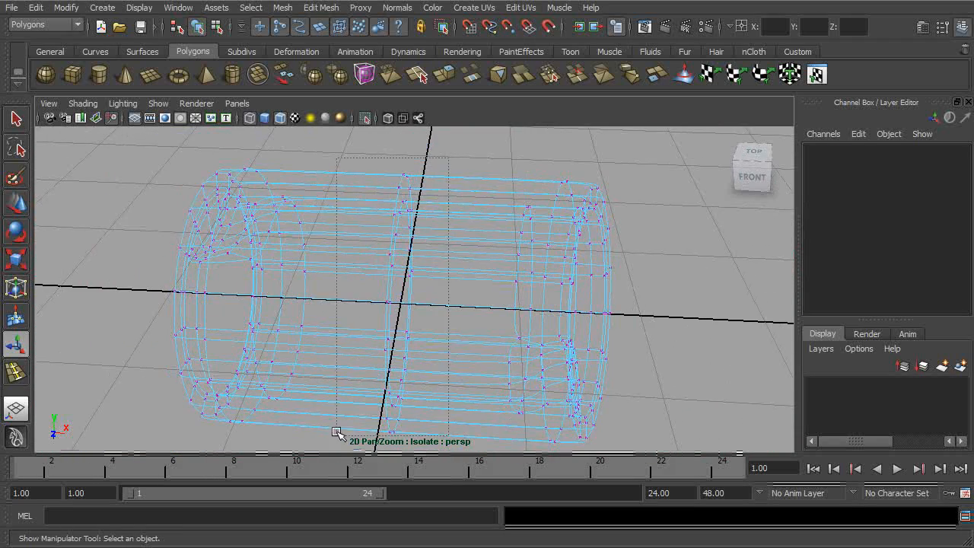
{"action": "left_click_drag", "start_coordinate": [342, 424], "coordinate": [342, 423]}
{"action": "left_click_drag", "start_coordinate": [444, 333], "coordinate": [403, 284], "text": "alt"}
{"action": "middle_click_drag", "start_coordinate": [402, 284], "coordinate": [460, 311], "text": "alt"}
Return to object selection and delete the combined pipe's construction history.
{"action": "left_click", "coordinate": [197, 27]}
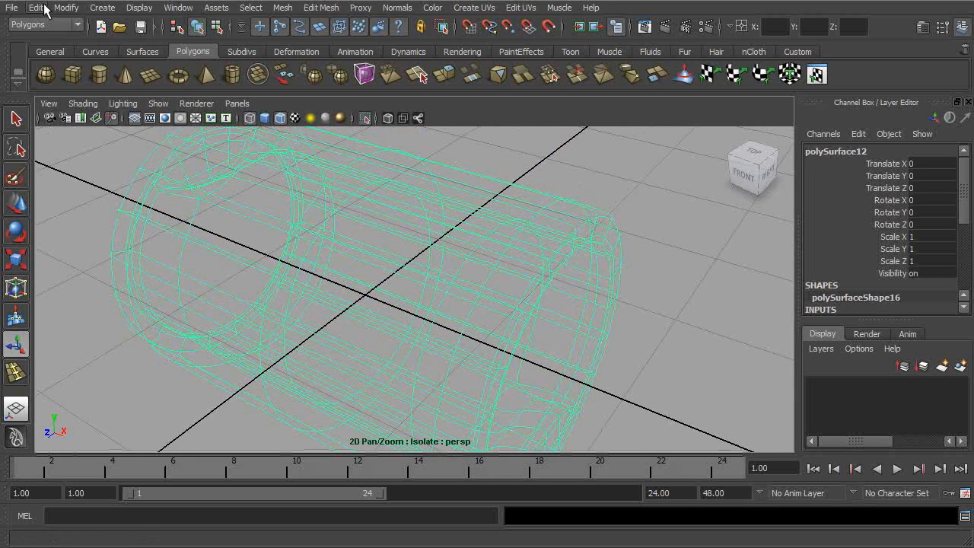
{"action": "left_click", "coordinate": [48, 7]}
{"action": "mouse_move", "coordinate": [105, 162]}
{"action": "left_click", "coordinate": [218, 172]}
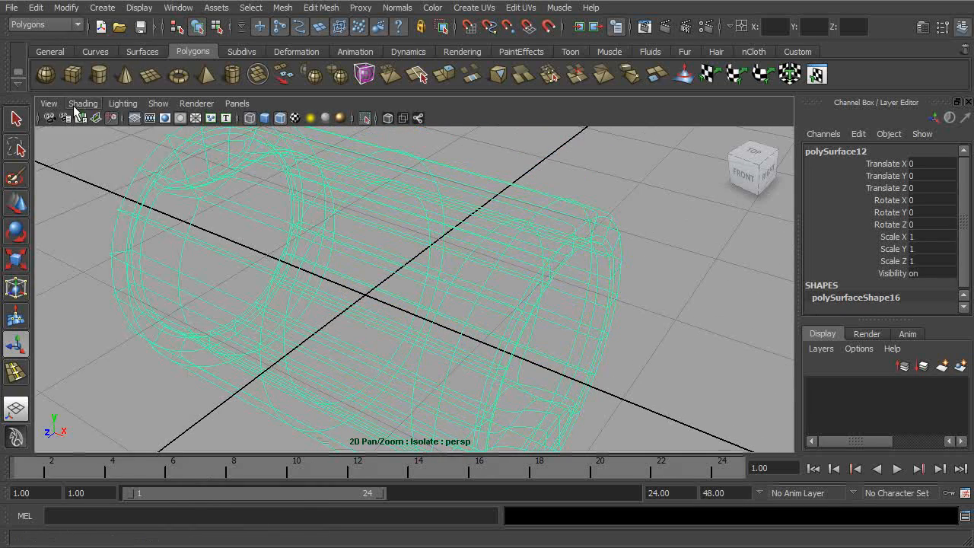
Show the pipe smooth shaded, pull a middle-seam vertex upward to test whether the halves are joined, and undo the move.
{"action": "left_click", "coordinate": [83, 105]}
{"action": "left_click", "coordinate": [86, 138]}
{"action": "right_click_drag", "start_coordinate": [297, 217], "coordinate": [445, 304], "text": "alt"}
{"action": "right_click", "coordinate": [368, 243]}
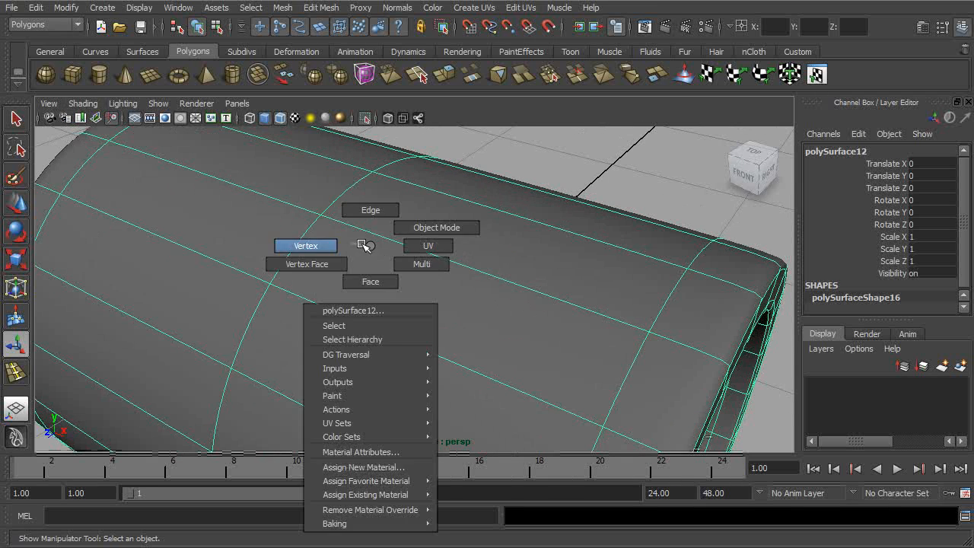
{"action": "right_click_drag", "start_coordinate": [368, 243], "coordinate": [330, 243]}
{"action": "left_click", "coordinate": [322, 215]}
{"action": "key", "text": "w"}
{"action": "left_click", "coordinate": [314, 194]}
{"action": "left_click", "coordinate": [320, 213]}
{"action": "left_click_drag", "start_coordinate": [320, 189], "coordinate": [322, 152]}
{"action": "key", "text": "ctrl+z"}
Select all vertices around the pipe's middle seam and display the mesh in wireframe.
{"action": "right_click_drag", "start_coordinate": [442, 266], "coordinate": [303, 274], "text": "alt"}
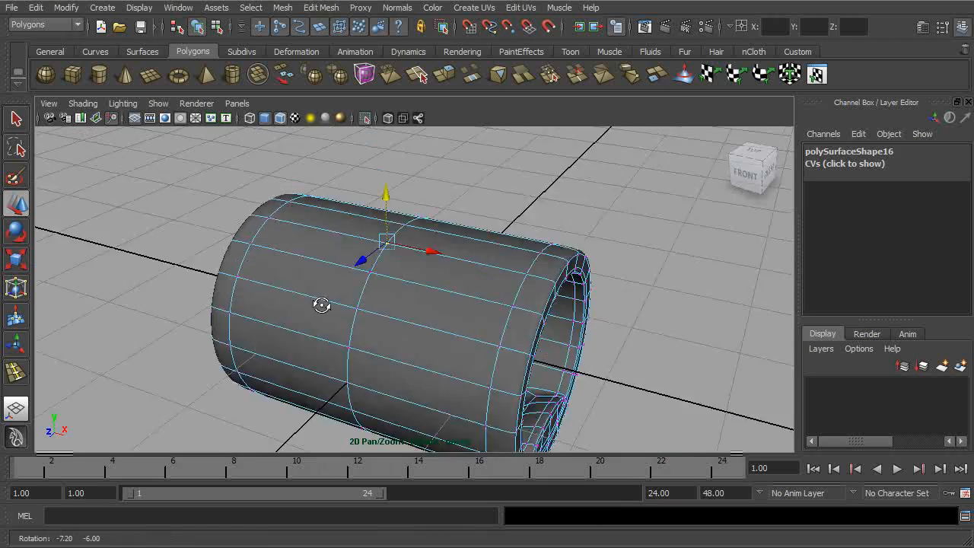
{"action": "left_click_drag", "start_coordinate": [303, 274], "coordinate": [459, 222], "text": "alt"}
{"action": "left_click", "coordinate": [82, 103]}
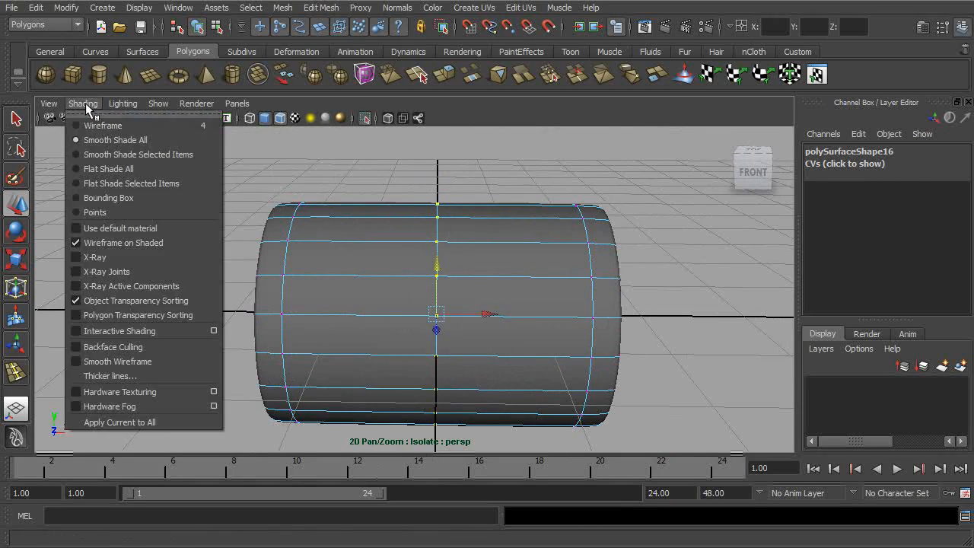
{"action": "left_click", "coordinate": [95, 254]}
{"action": "left_click_drag", "start_coordinate": [396, 255], "coordinate": [468, 260], "text": "alt"}
{"action": "right_click_drag", "start_coordinate": [467, 260], "coordinate": [450, 292], "text": "alt"}
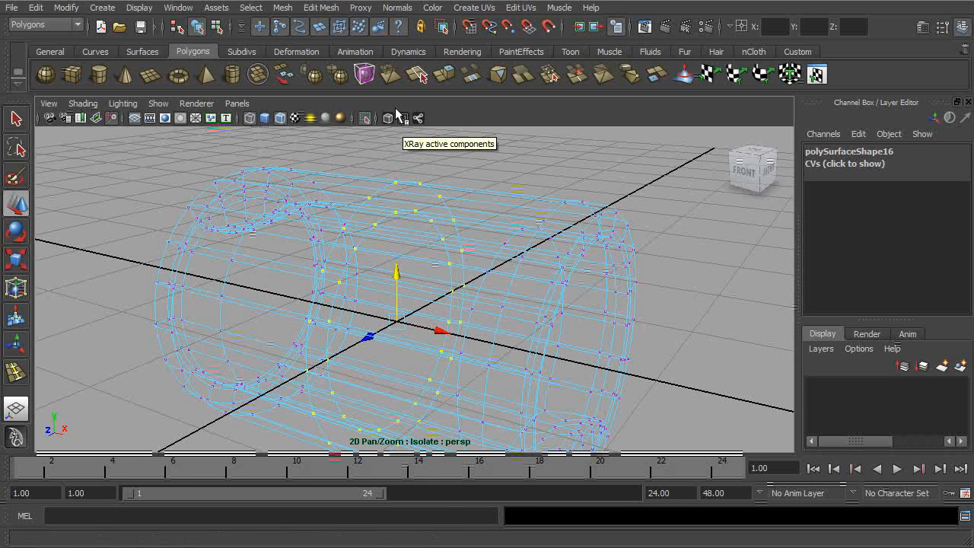
Merge the selected seam vertices with a threshold of 0.01.
{"action": "left_click", "coordinate": [310, 9]}
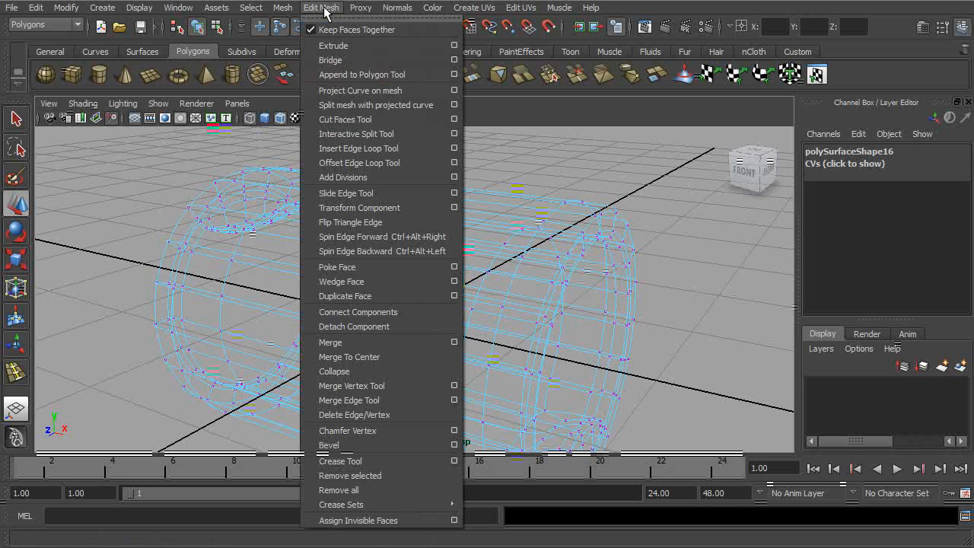
{"action": "left_click", "coordinate": [455, 343]}
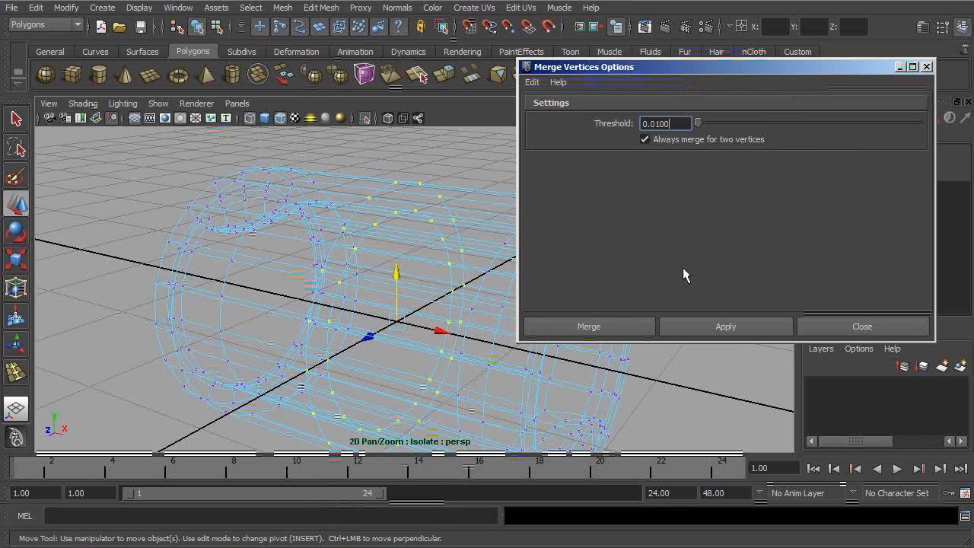
{"action": "left_click", "coordinate": [632, 329]}
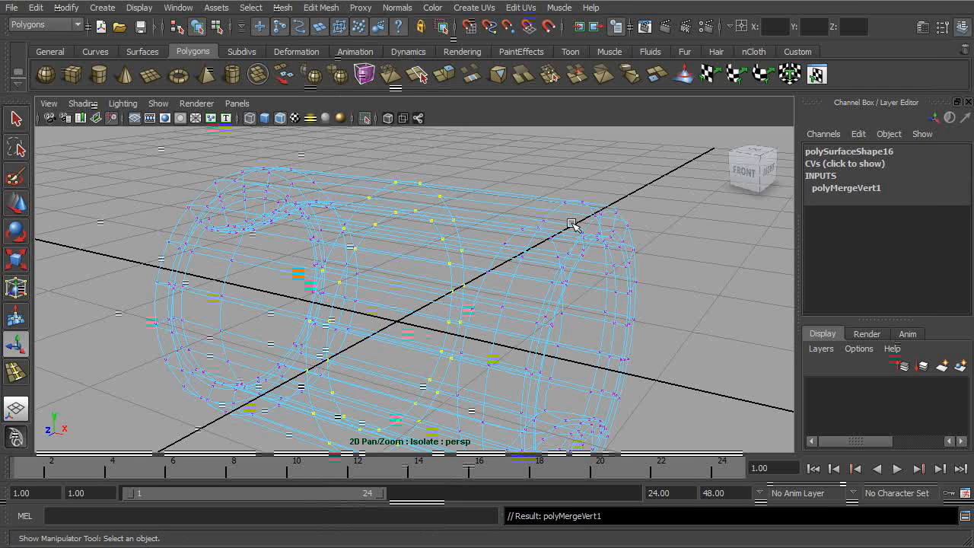
Try a merge distance of 1 on the seam vertices and undo it.
{"action": "left_click_drag", "start_coordinate": [573, 230], "coordinate": [573, 211], "text": "alt"}
{"action": "right_click_drag", "start_coordinate": [573, 210], "coordinate": [638, 222], "text": "alt"}
{"action": "left_click", "coordinate": [846, 188]}
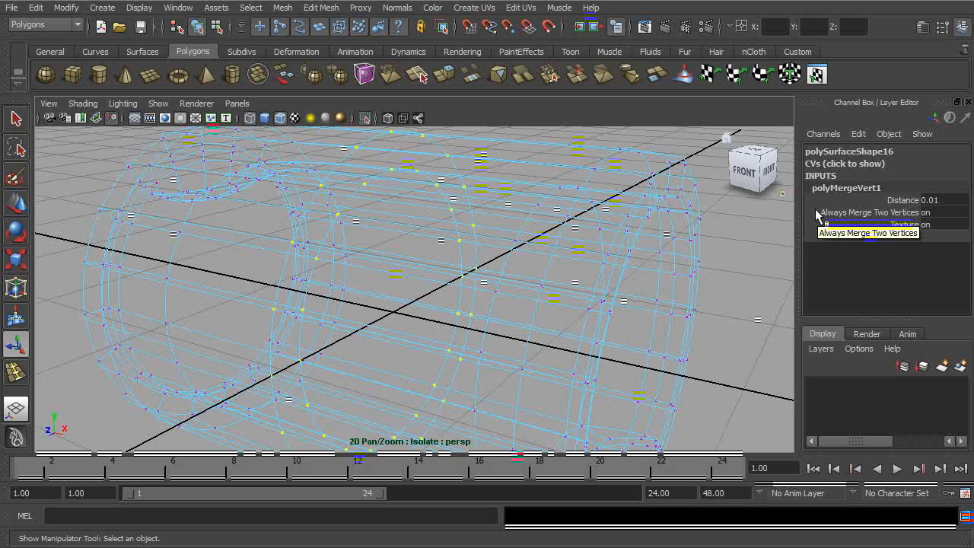
{"action": "right_click_drag", "start_coordinate": [694, 233], "coordinate": [719, 238], "text": "alt"}
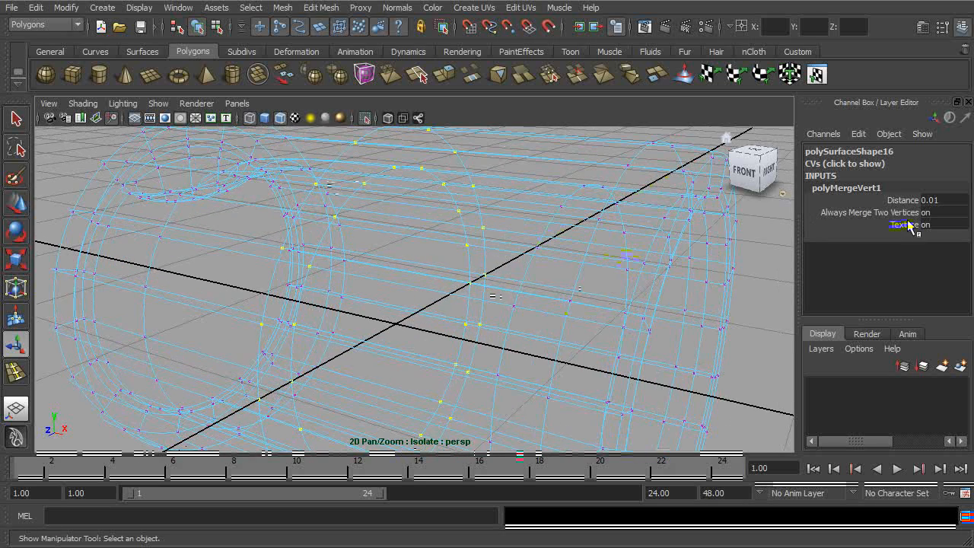
{"action": "left_click", "coordinate": [912, 202]}
{"action": "middle_click_drag", "start_coordinate": [660, 226], "coordinate": [669, 226]}
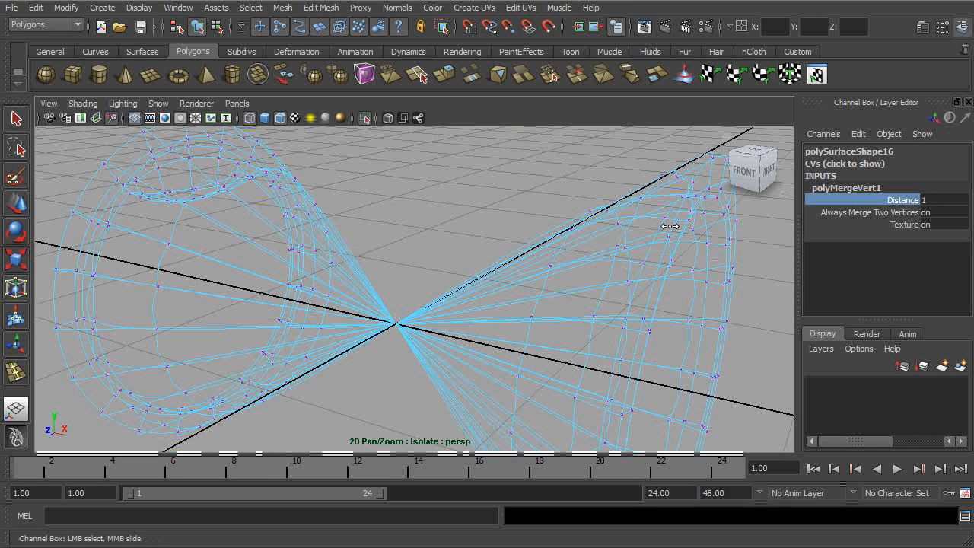
{"action": "key", "text": "t"}
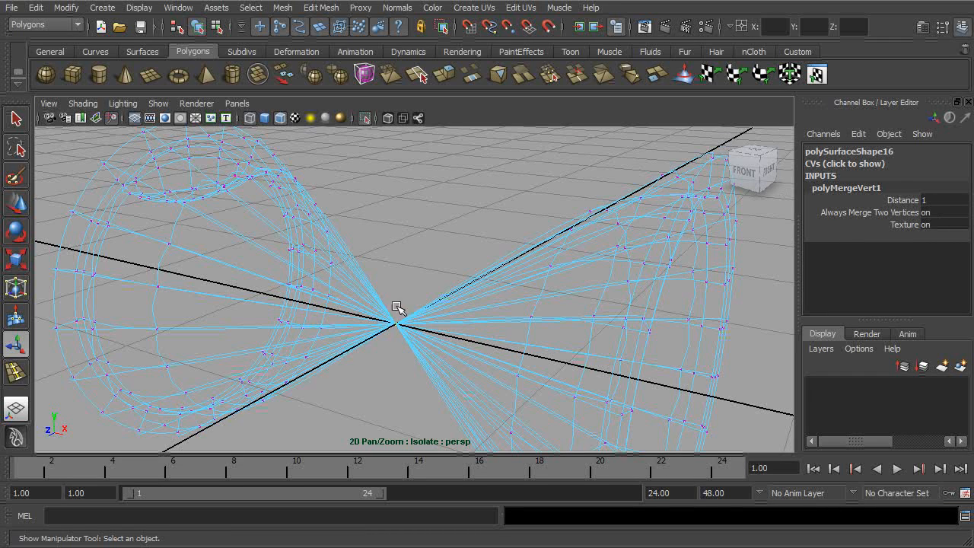
{"action": "key", "text": "ctrl+z"}
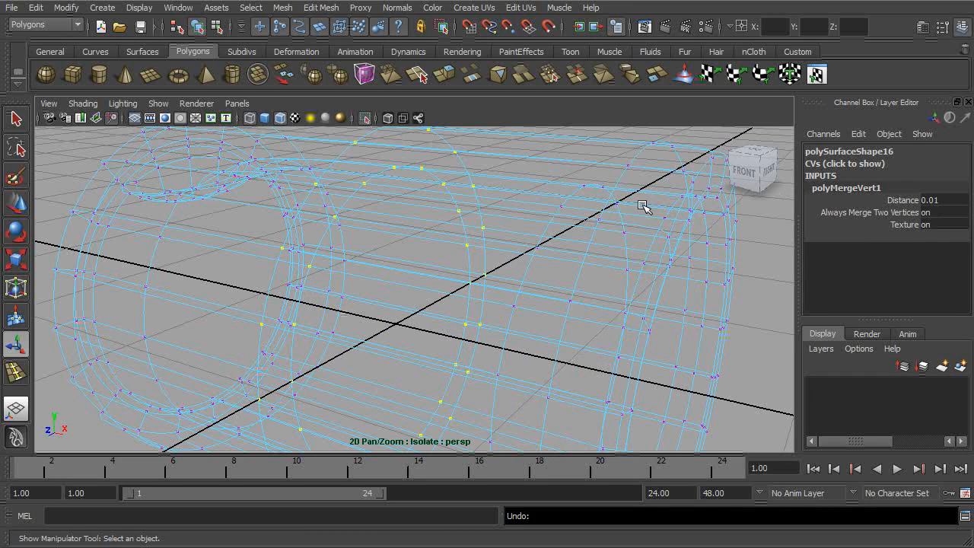
Try a merge distance of 0.1 on the seam vertices and undo it.
{"action": "middle_click_drag", "start_coordinate": [495, 145], "coordinate": [522, 245], "text": "alt"}
{"action": "right_click_drag", "start_coordinate": [522, 246], "coordinate": [590, 277], "text": "alt"}
{"action": "left_click_drag", "start_coordinate": [499, 262], "coordinate": [512, 239], "text": "alt"}
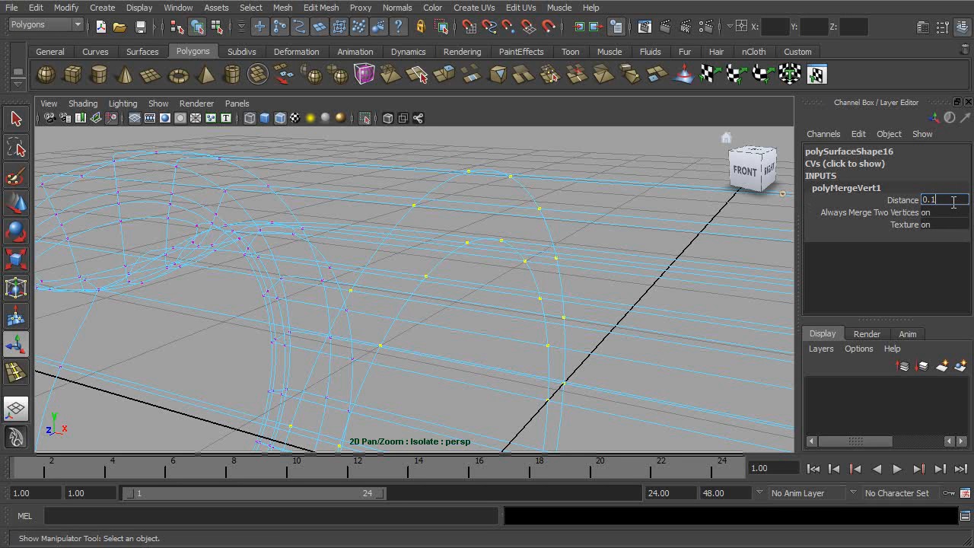
{"action": "scroll", "coordinate": [615, 296], "scroll_direction": "down", "scroll_amount": 2}
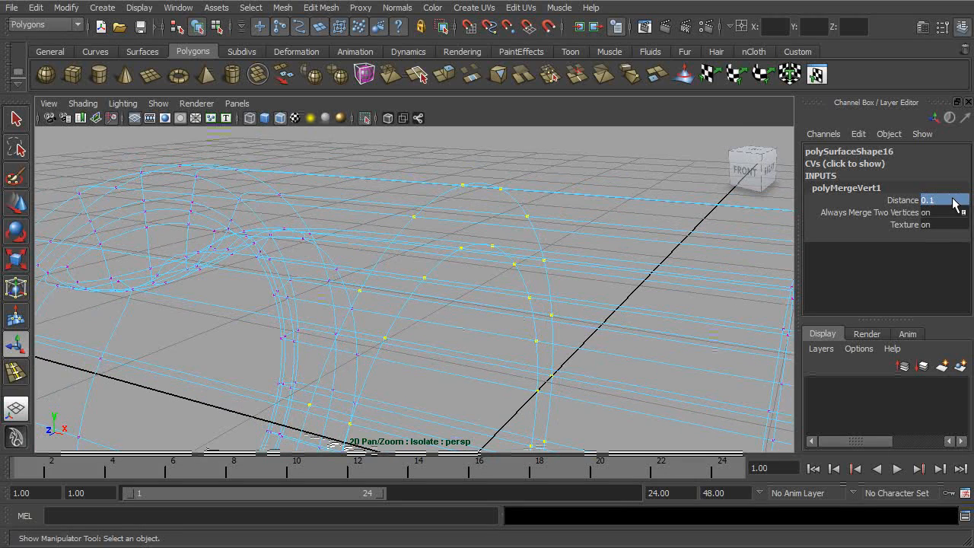
{"action": "key", "text": "Return"}
{"action": "middle_click_drag", "start_coordinate": [559, 269], "coordinate": [587, 198], "text": "alt"}
{"action": "key", "text": "ctrl+z"}
Try merge distances of 0.2 and 0.3 on the seam vertices, undoing back to 0.01.
{"action": "left_click", "coordinate": [943, 200]}
{"action": "type", "text": ".2"}
{"action": "key", "text": "Return"}
{"action": "type", "text": ".3"}
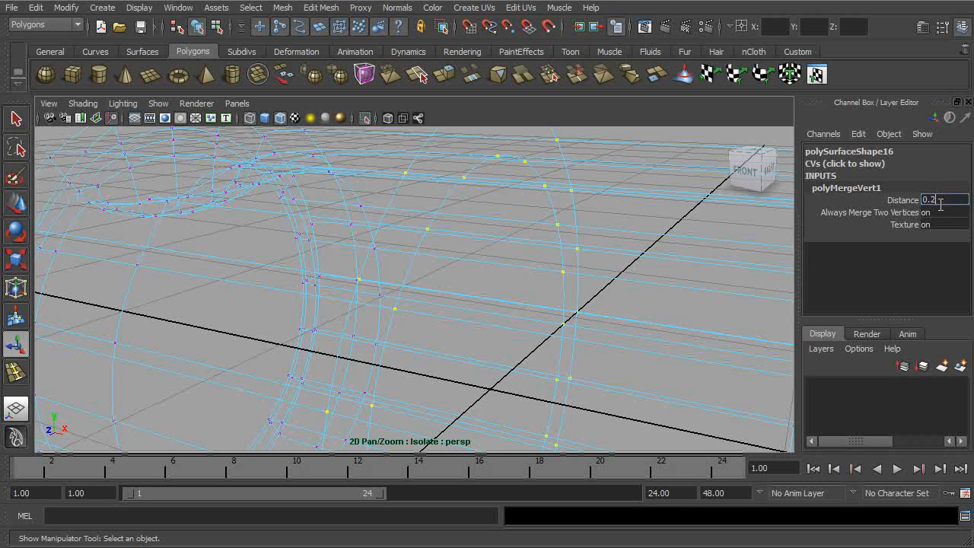
{"action": "key", "text": "Return"}
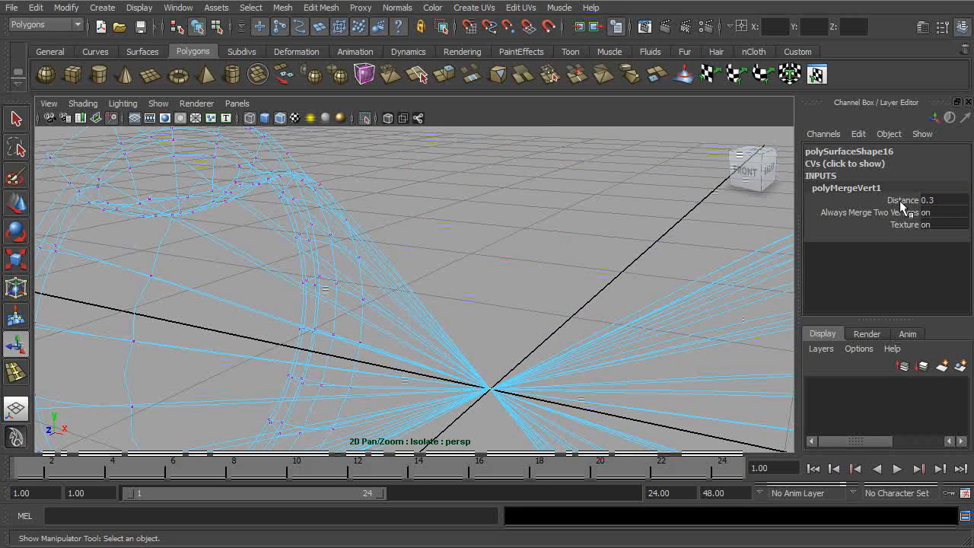
{"action": "left_click", "coordinate": [902, 199]}
{"action": "key", "text": "ctrl+z"}
Set the pipe's display back to smooth shading and return to object selection.
{"action": "mouse_move", "coordinate": [531, 251]}
{"action": "left_mouse_down", "text": "alt"}
{"action": "mouse_move", "coordinate": [484, 246]}
{"action": "mouse_move", "coordinate": [513, 254]}
{"action": "left_mouse_up", "text": "alt"}
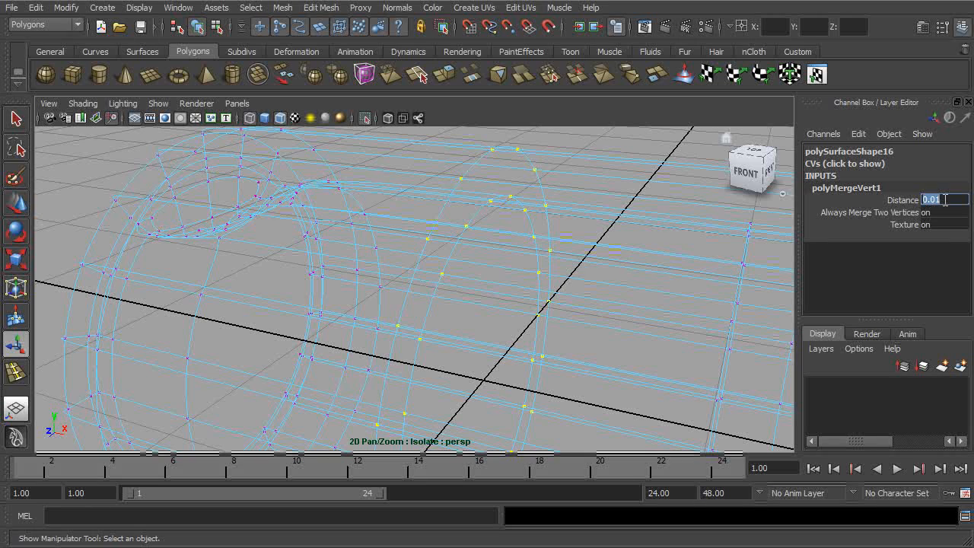
{"action": "right_click_drag", "start_coordinate": [620, 275], "coordinate": [339, 158], "text": "alt"}
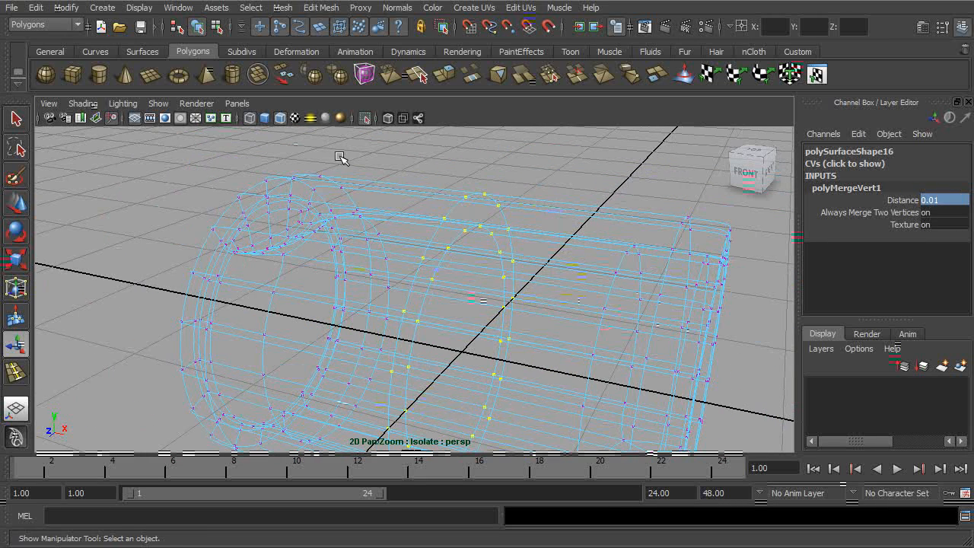
{"action": "left_click", "coordinate": [83, 104]}
{"action": "left_click", "coordinate": [76, 139]}
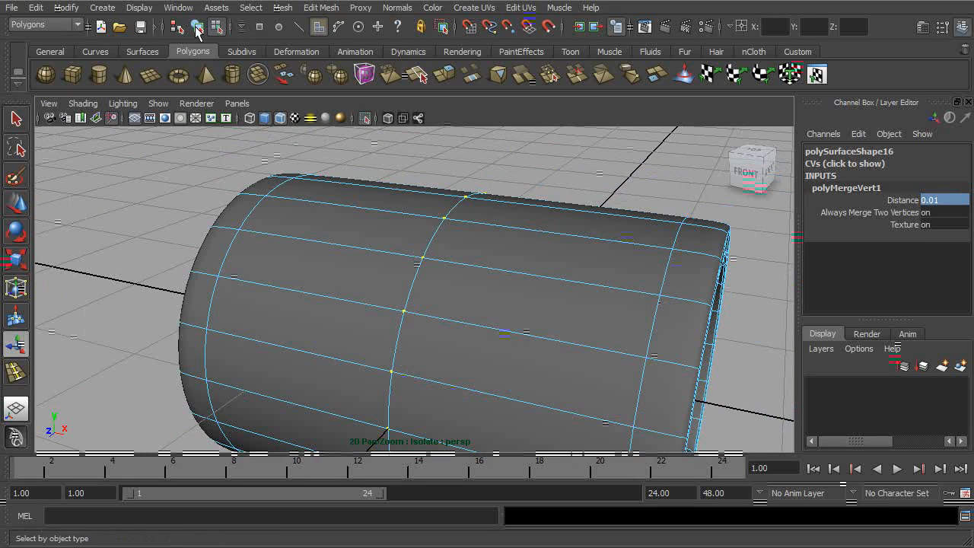
{"action": "left_click", "coordinate": [202, 27]}
Pull one vertex on the merged middle seam to test the join, and return to object selection.
{"action": "right_click_drag", "start_coordinate": [452, 234], "coordinate": [381, 227]}
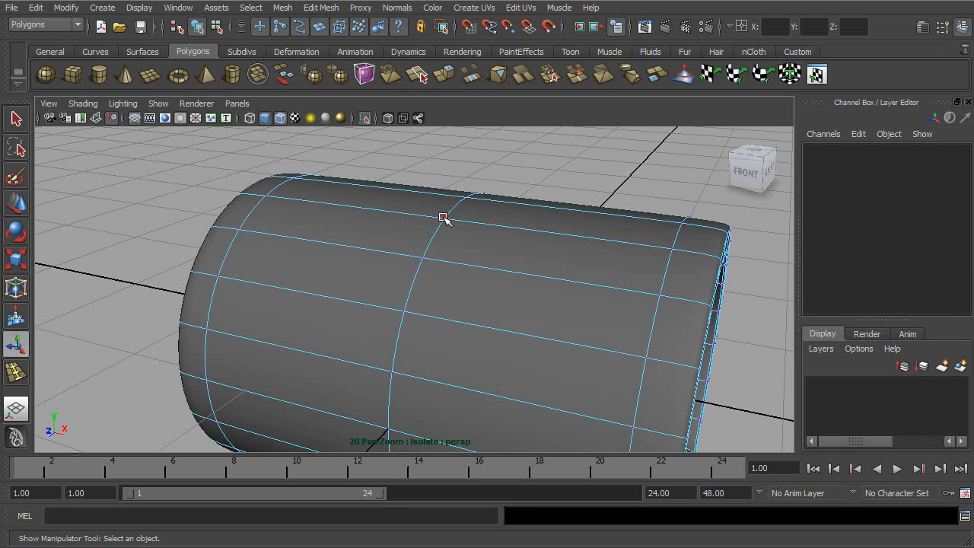
{"action": "left_click_drag", "start_coordinate": [449, 199], "coordinate": [444, 127]}
{"action": "left_click_drag", "start_coordinate": [601, 247], "coordinate": [525, 296], "text": "alt"}
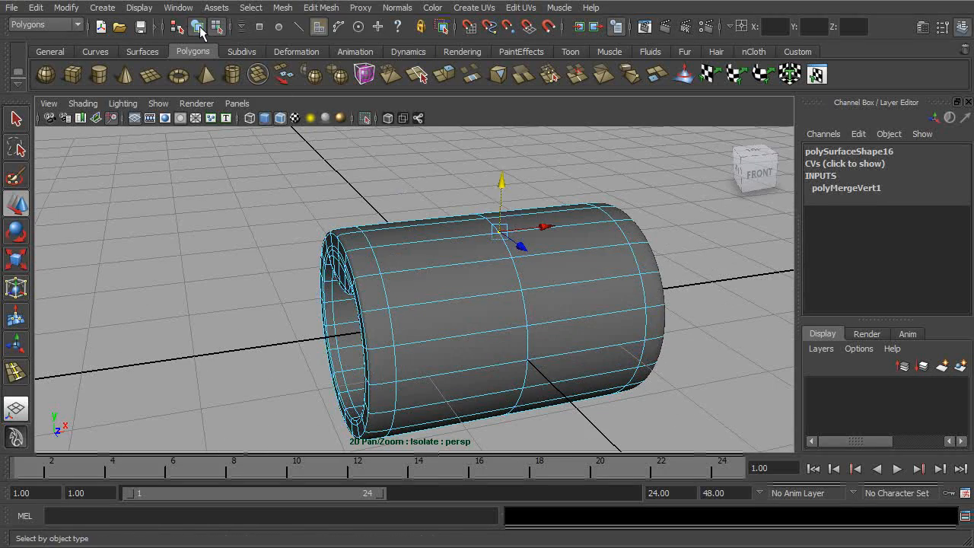
{"action": "left_click", "coordinate": [198, 27]}
Turn off the pipe's isolation so the whole scene is displayed, and clear the selection.
{"action": "left_click_drag", "start_coordinate": [578, 268], "coordinate": [604, 281], "text": "alt"}
{"action": "right_click_drag", "start_coordinate": [605, 281], "coordinate": [643, 274], "text": "alt"}
{"action": "middle_click_drag", "start_coordinate": [643, 274], "coordinate": [526, 275], "text": "alt"}
{"action": "left_click_drag", "start_coordinate": [457, 219], "coordinate": [525, 315], "text": "alt"}
{"action": "left_click", "coordinate": [158, 104]}
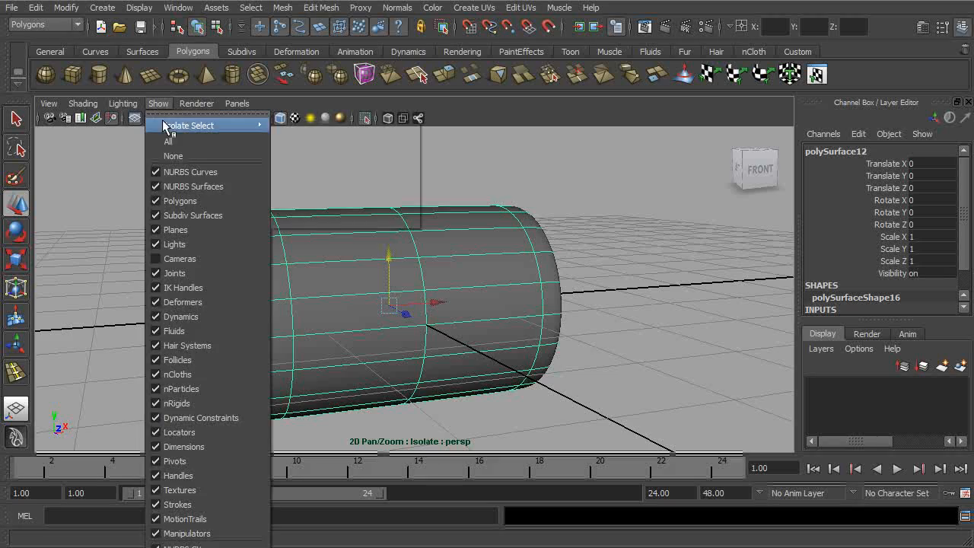
{"action": "mouse_move", "coordinate": [206, 127]}
{"action": "left_click", "coordinate": [319, 132]}
{"action": "left_click_drag", "start_coordinate": [547, 232], "coordinate": [589, 309], "text": "alt"}
{"action": "left_click", "coordinate": [639, 327]}
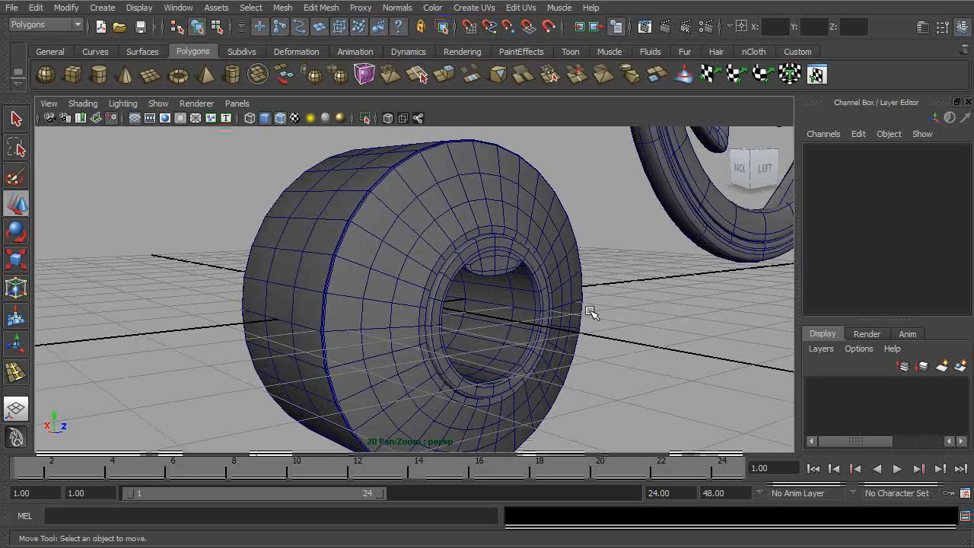
Examine the wheel with its pipe lining from several angles and compare it with the bike's frame and large wheels.
{"action": "right_click_drag", "start_coordinate": [589, 309], "coordinate": [541, 297], "text": "alt"}
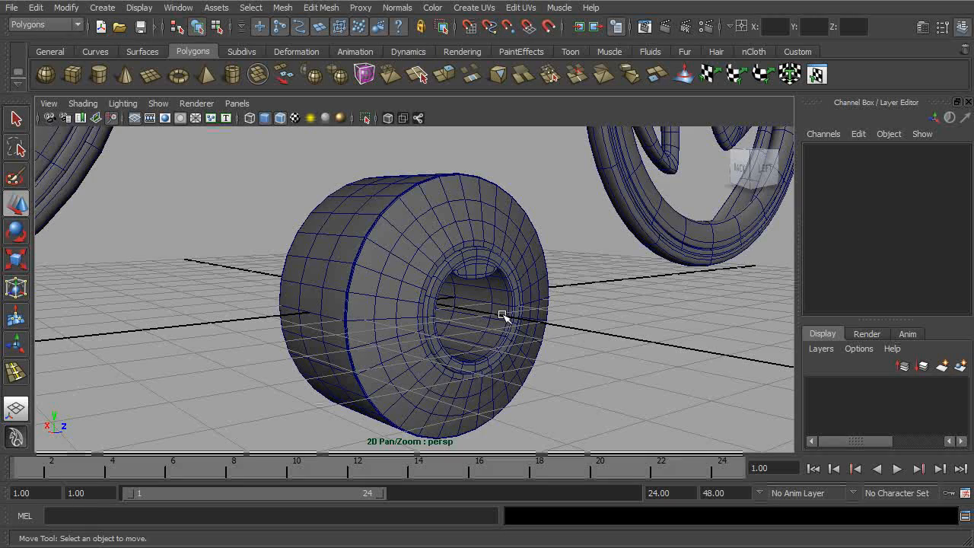
{"action": "left_click_drag", "start_coordinate": [531, 307], "coordinate": [519, 309], "text": "alt"}
{"action": "right_click_drag", "start_coordinate": [583, 287], "coordinate": [498, 307], "text": "alt"}
{"action": "left_click_drag", "start_coordinate": [499, 307], "coordinate": [182, 298], "text": "alt"}
{"action": "left_click_drag", "start_coordinate": [419, 250], "coordinate": [363, 351], "text": "alt"}
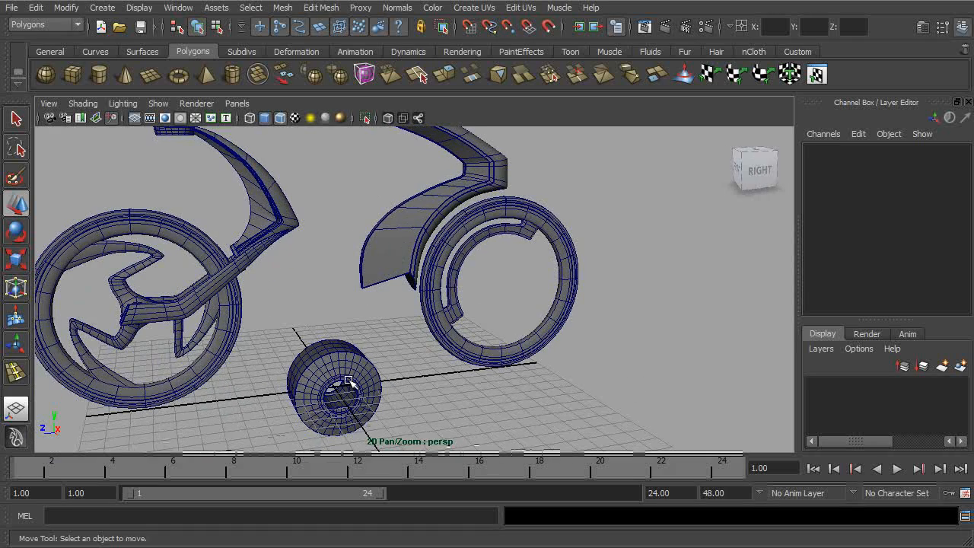
{"action": "middle_click_drag", "start_coordinate": [432, 302], "coordinate": [439, 337], "text": "alt"}
{"action": "right_click_drag", "start_coordinate": [439, 336], "coordinate": [481, 390], "text": "alt"}
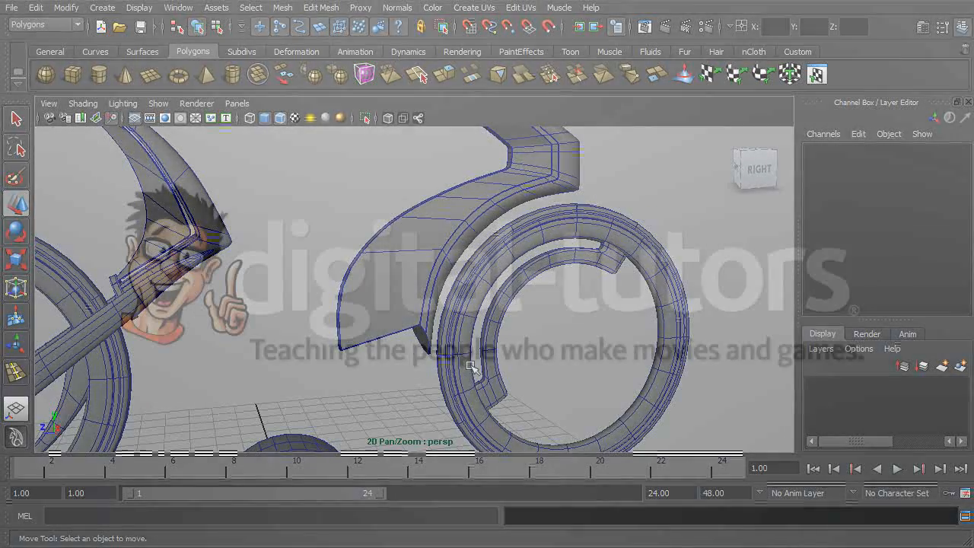
{"action": "middle_click_drag", "start_coordinate": [508, 372], "coordinate": [545, 332], "text": "alt"}
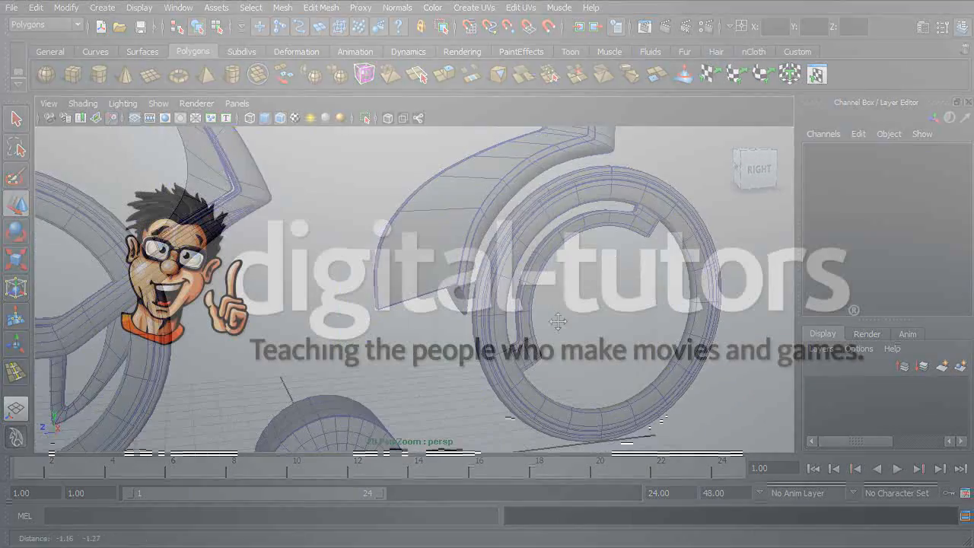